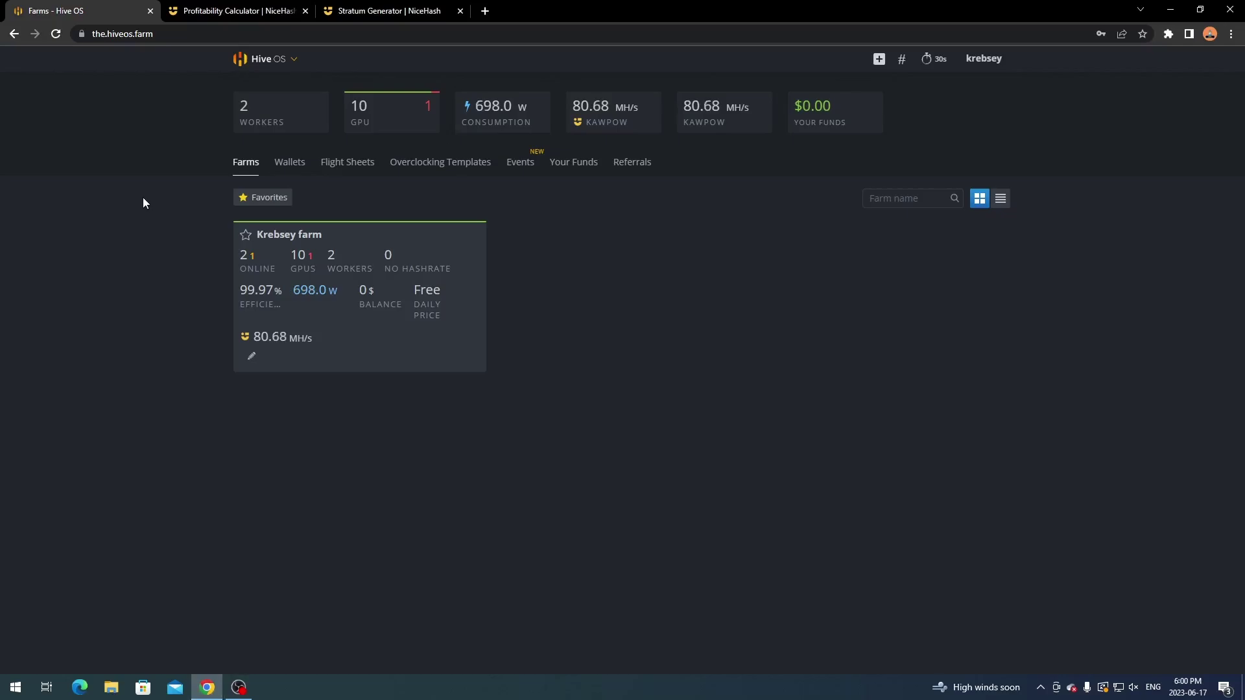
Switch to the NiceHash Profitability Calculator, choose manual hardware entry and set the currency to CAD
click(219, 7)
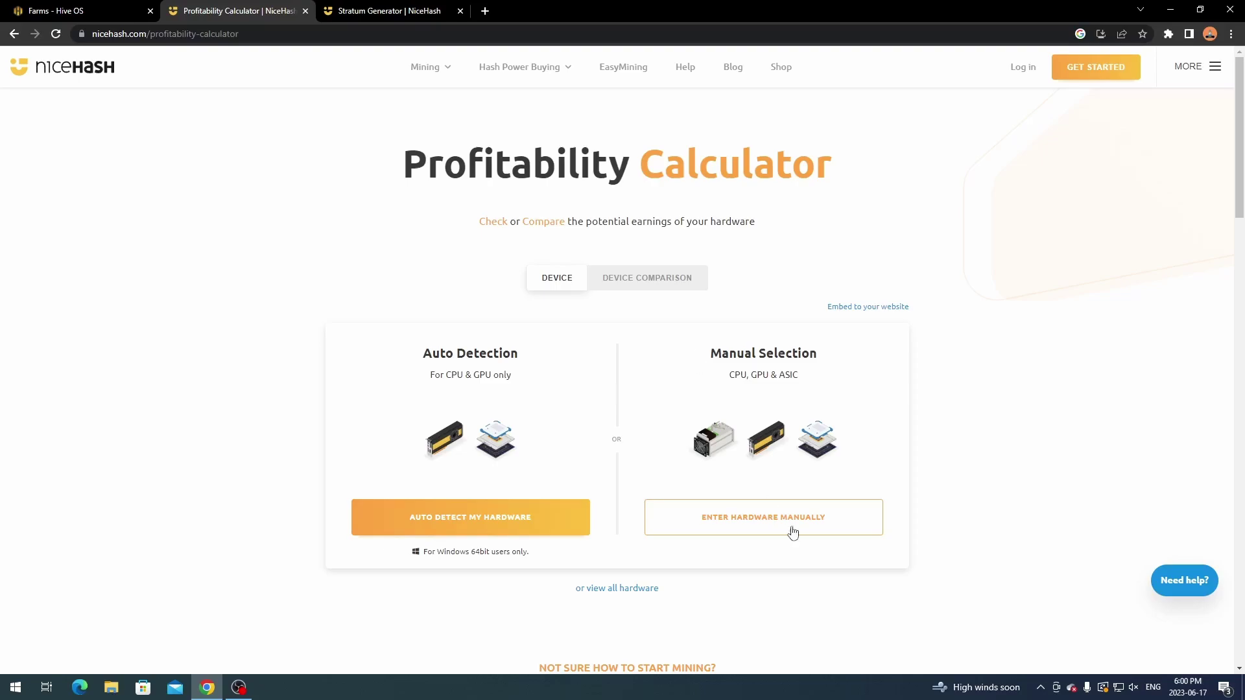
click(738, 523)
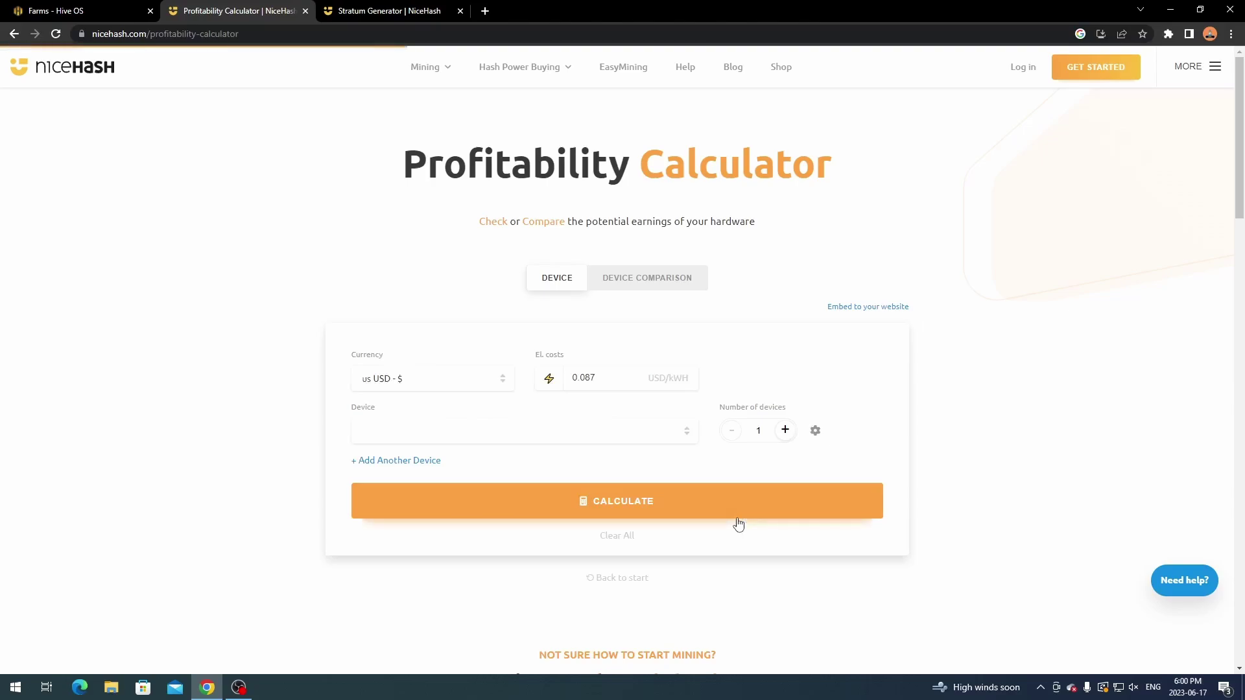
click(370, 382)
text(cad)
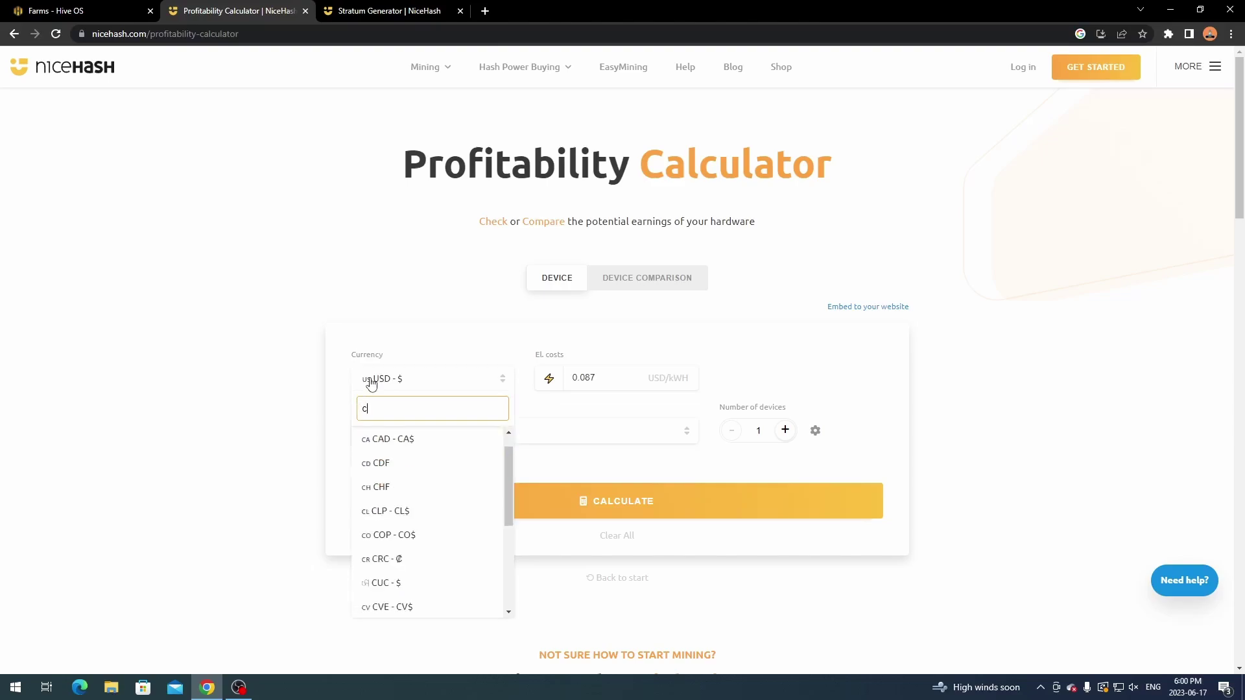
click(403, 438)
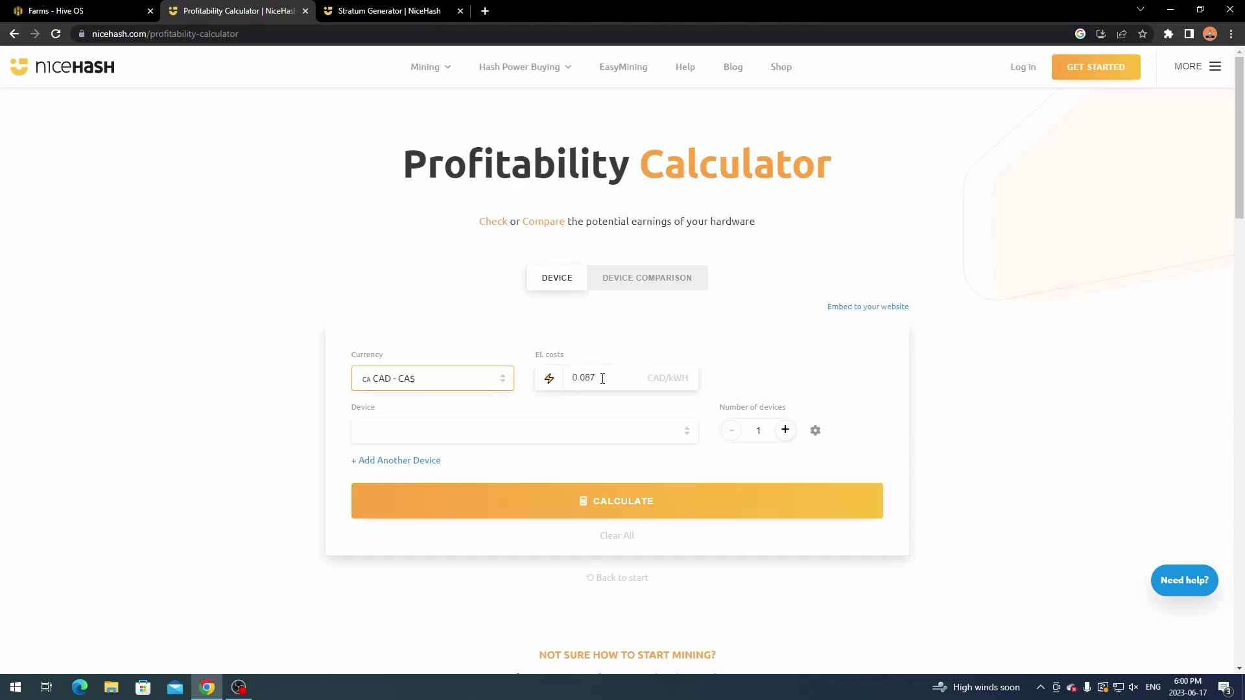
Select the NVIDIA GTX 1660 as the device and calculate its profitability
click(500, 440)
text(gtx 1660)
click(485, 493)
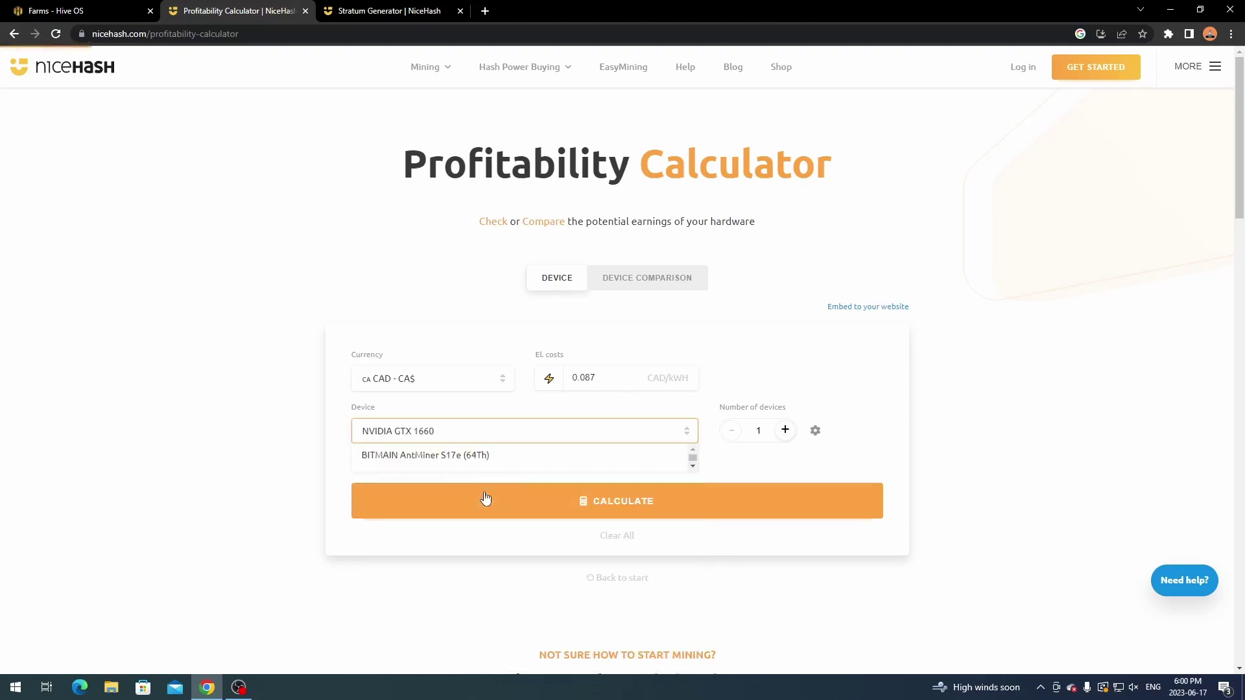
click(561, 512)
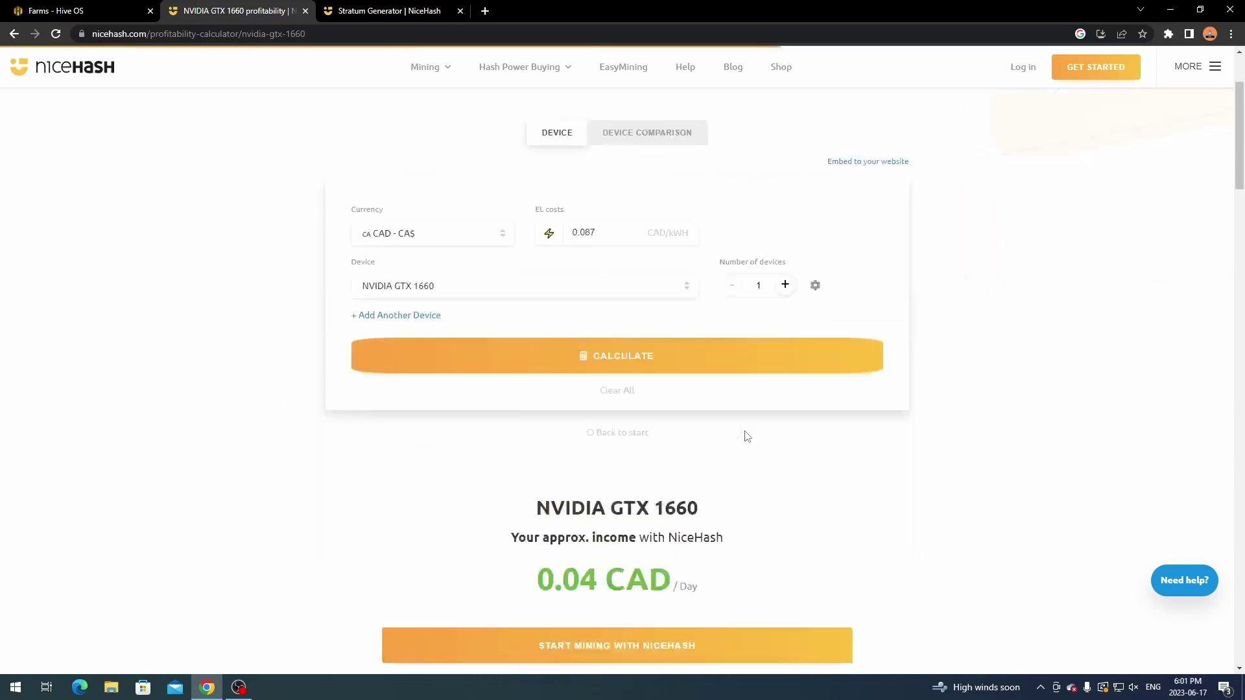
Examine the GTX 1660's estimated daily income and its past earnings, electricity costs and profit
scroll(740, 386, up, 4)
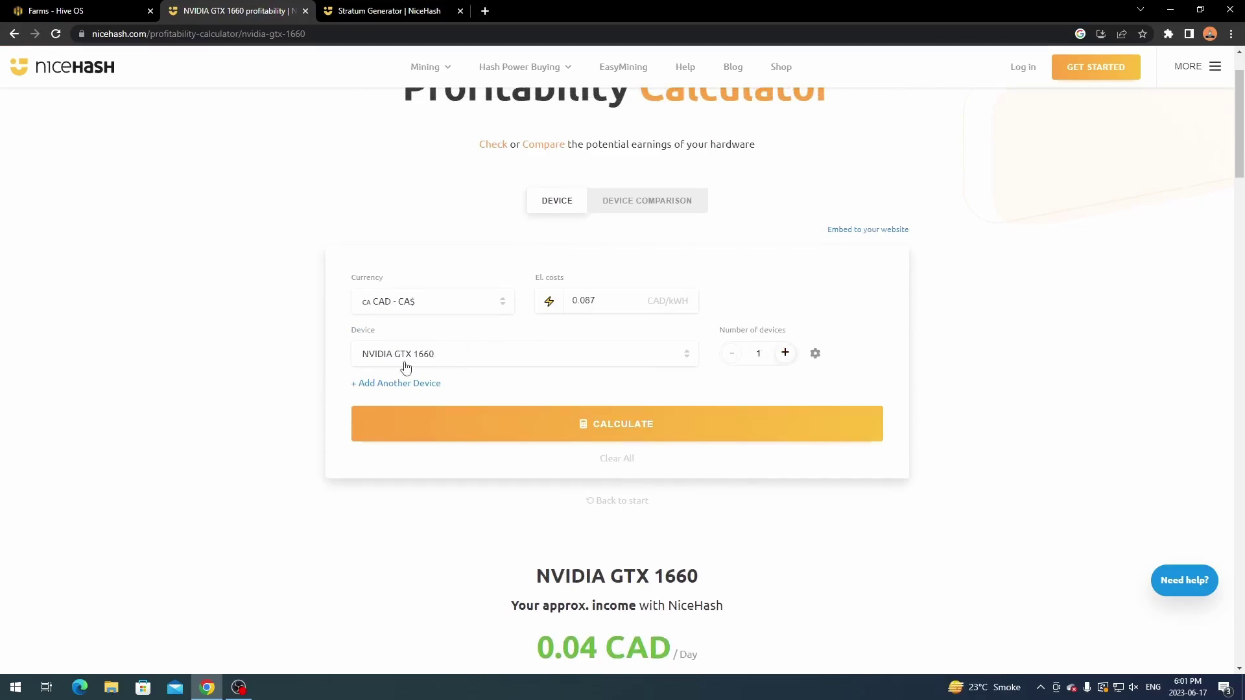
scroll(307, 364, down, 5)
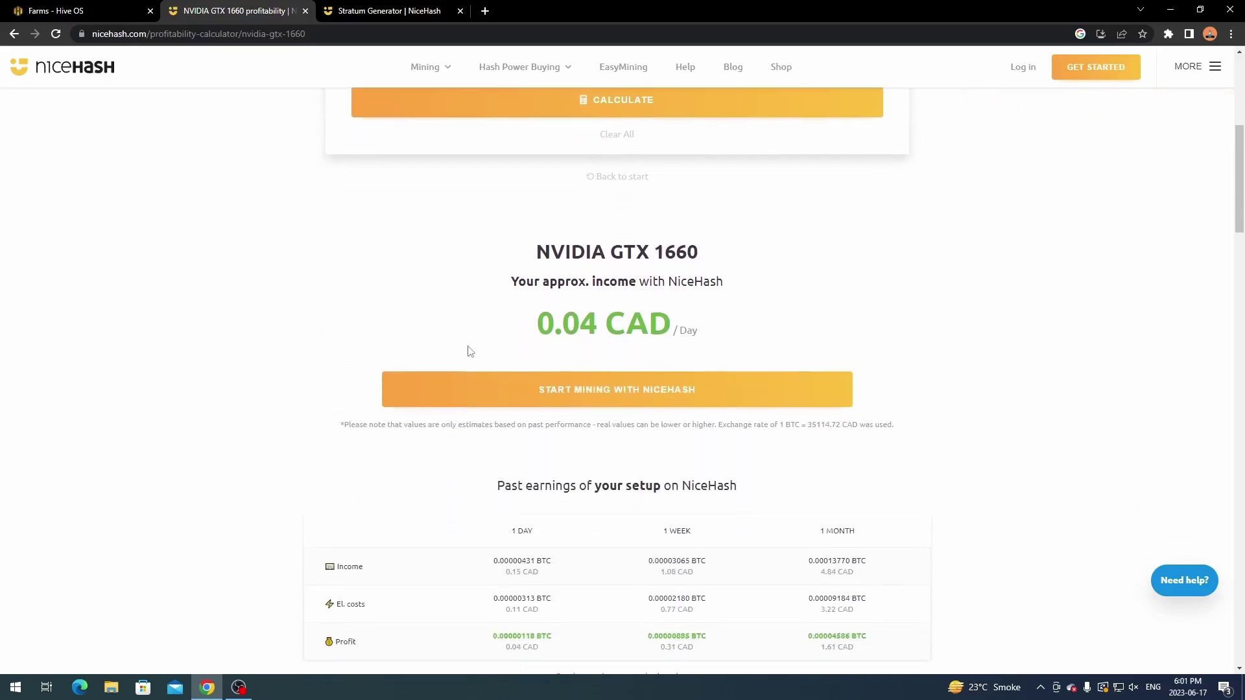
drag(533, 326, 719, 331)
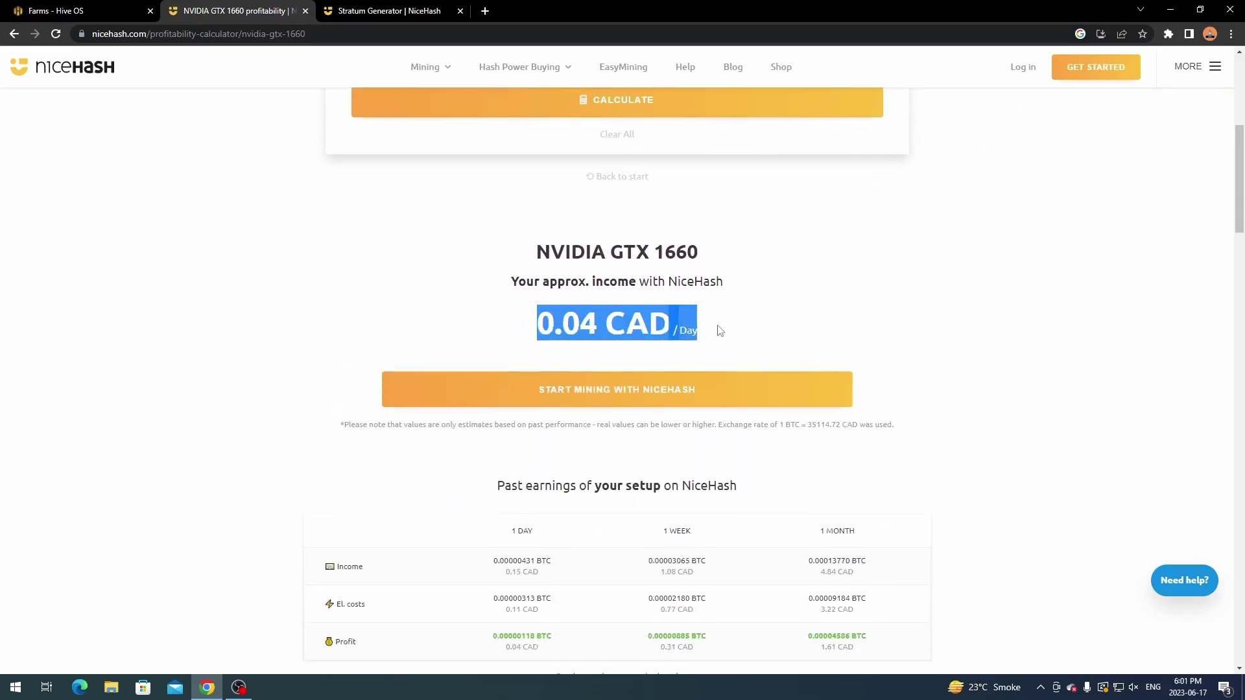
click(719, 330)
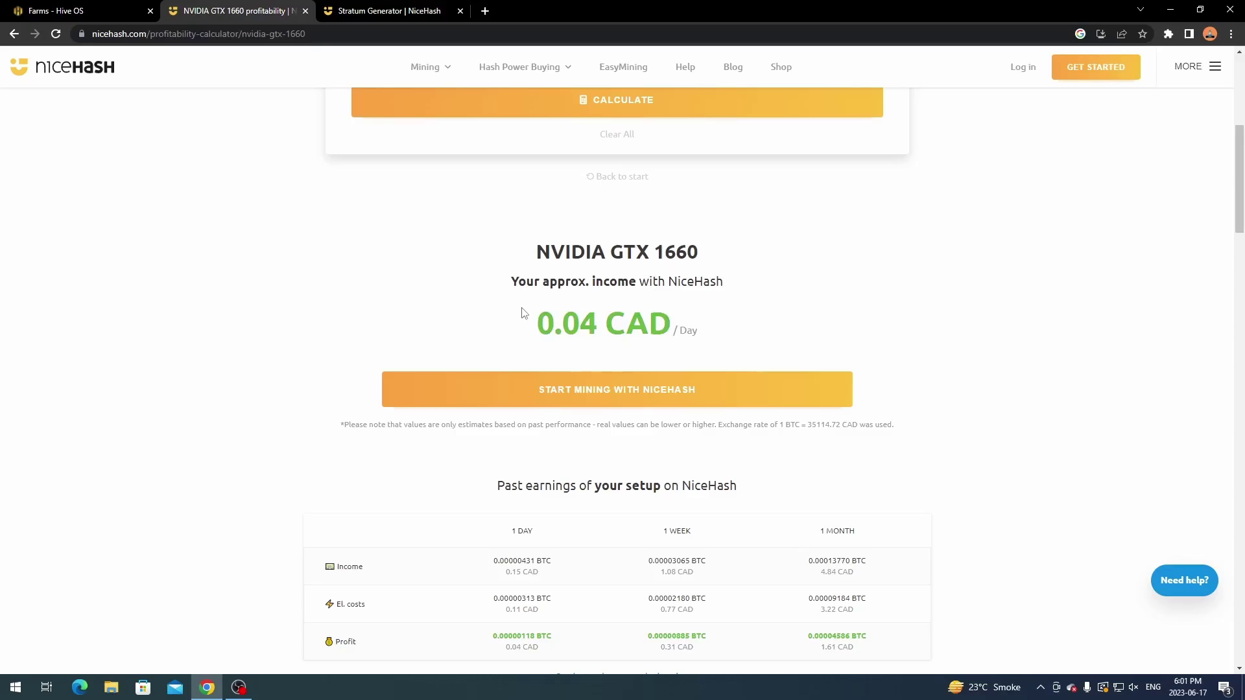
scroll(523, 313, up, 4)
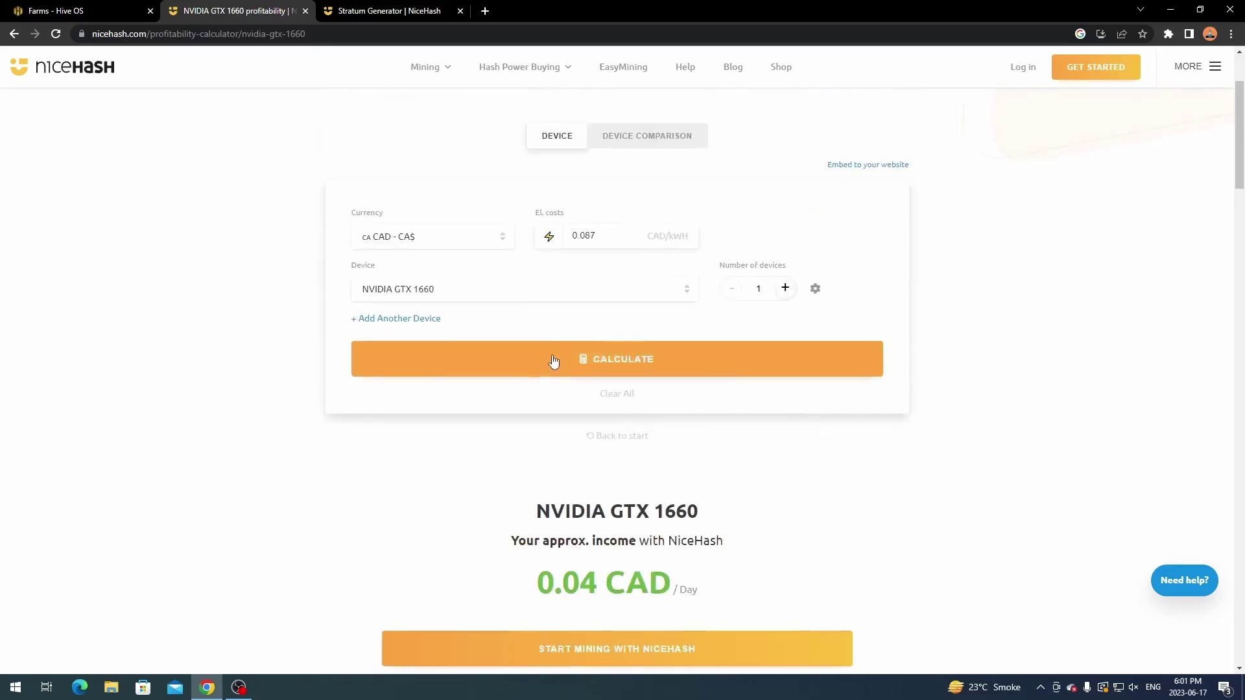
scroll(538, 372, down, 4)
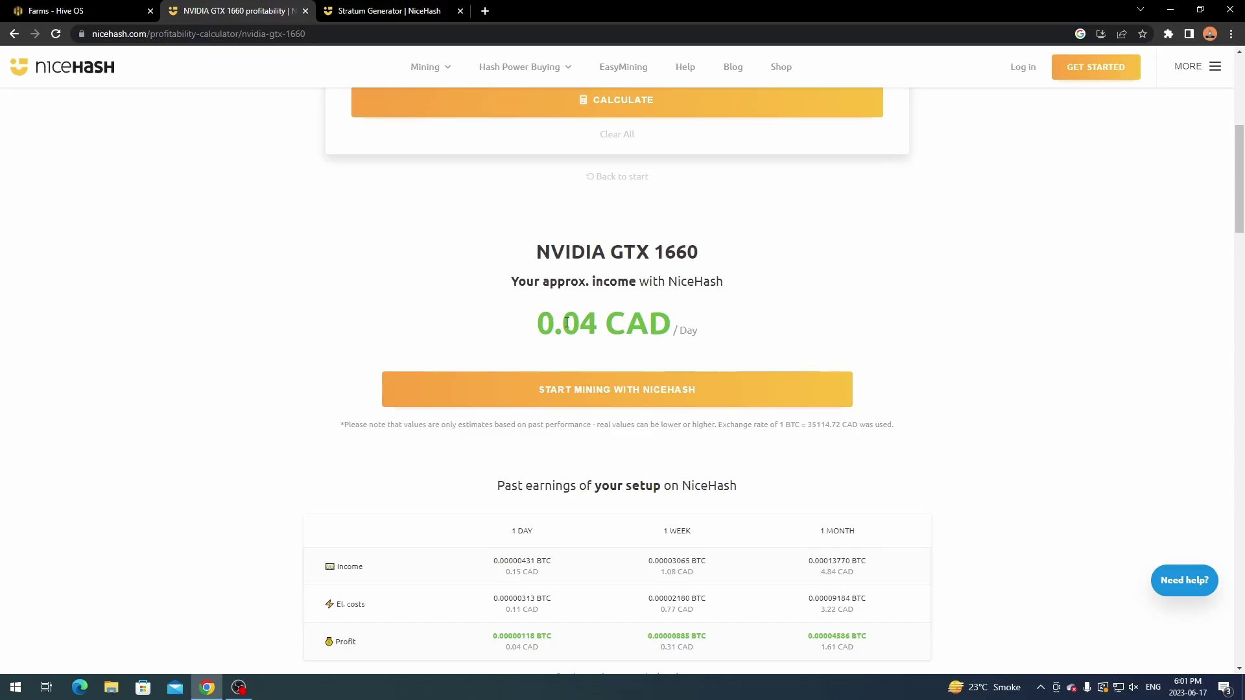
scroll(263, 328, down, 3)
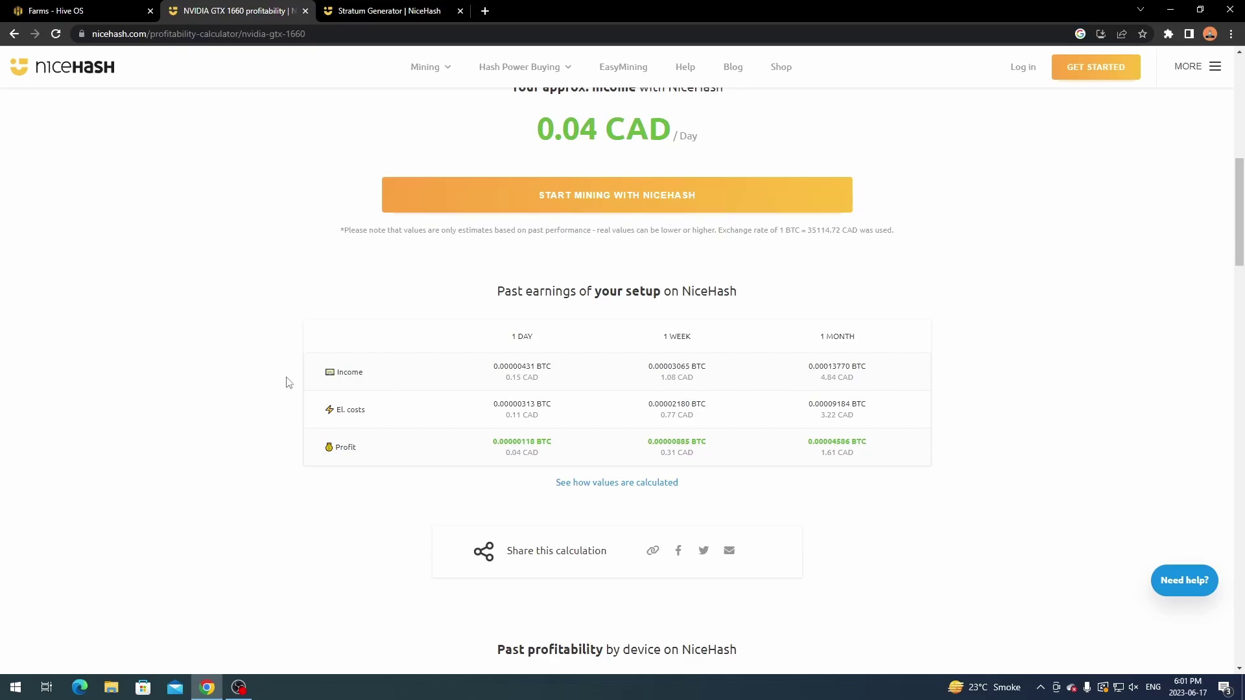
Examine the GTX 1660's past profitability graph, the earnings share of each algorithm and the hashrates per algorithm
scroll(288, 382, down, 9)
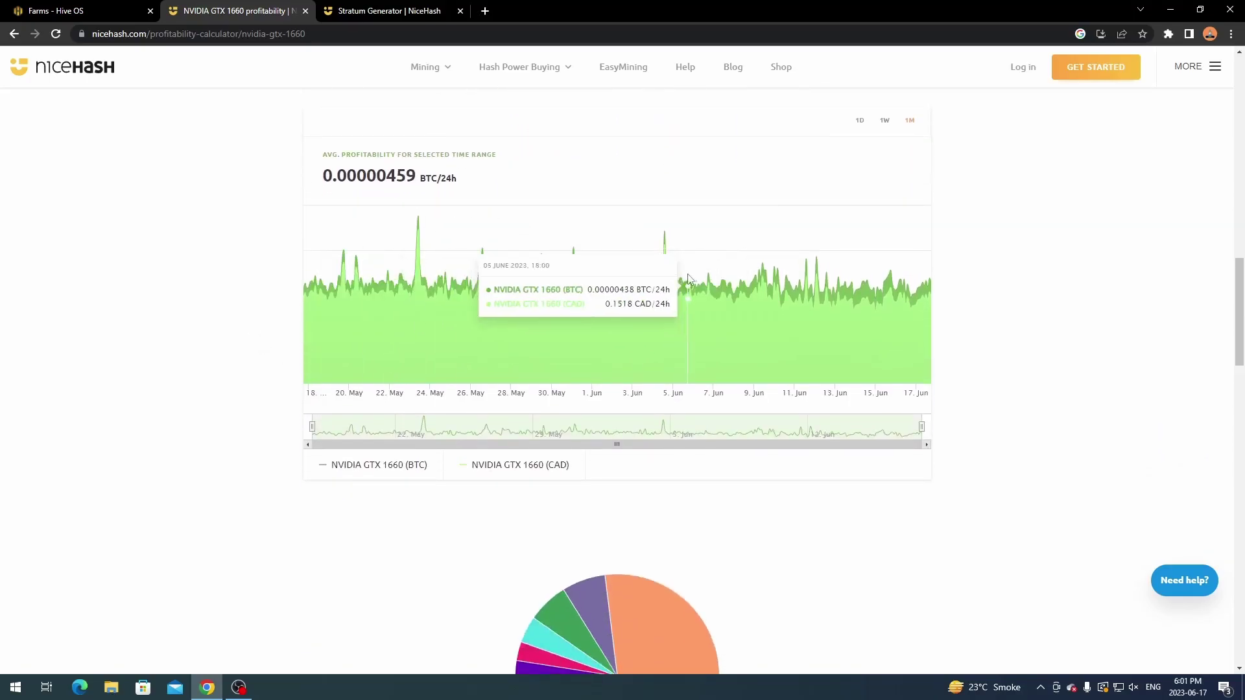
scroll(148, 280, down, 4)
scroll(148, 279, down, 1)
mouse_move(588, 293)
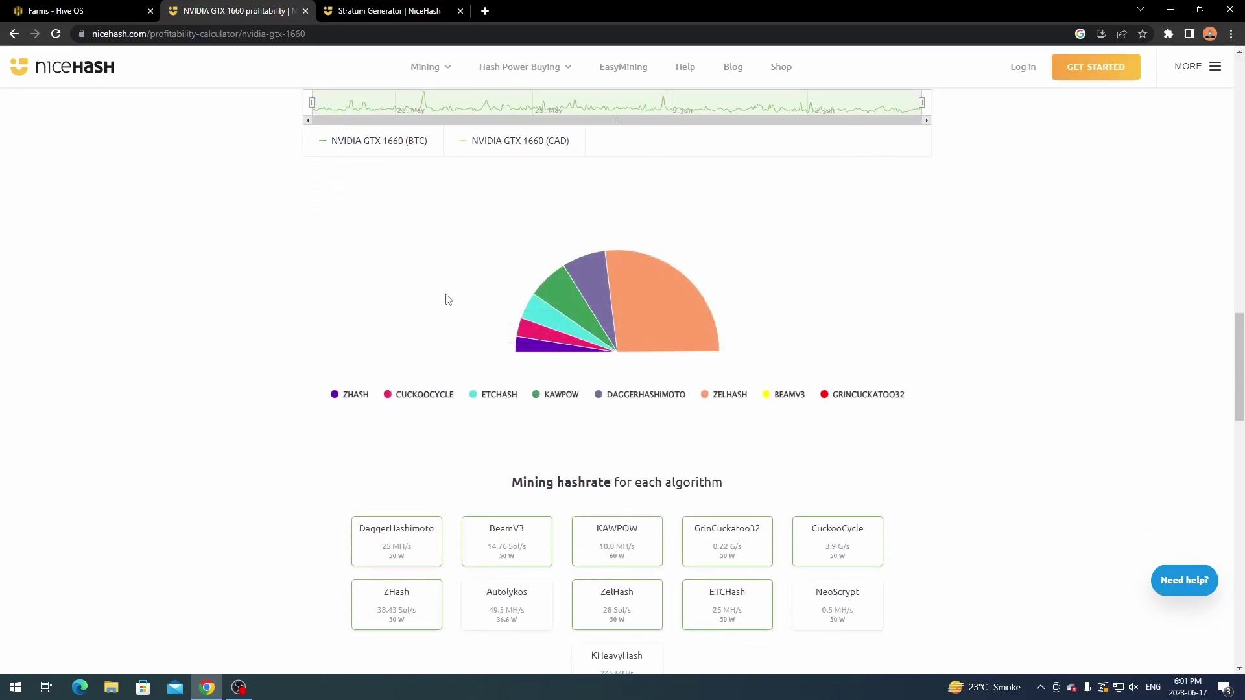
mouse_move(659, 298)
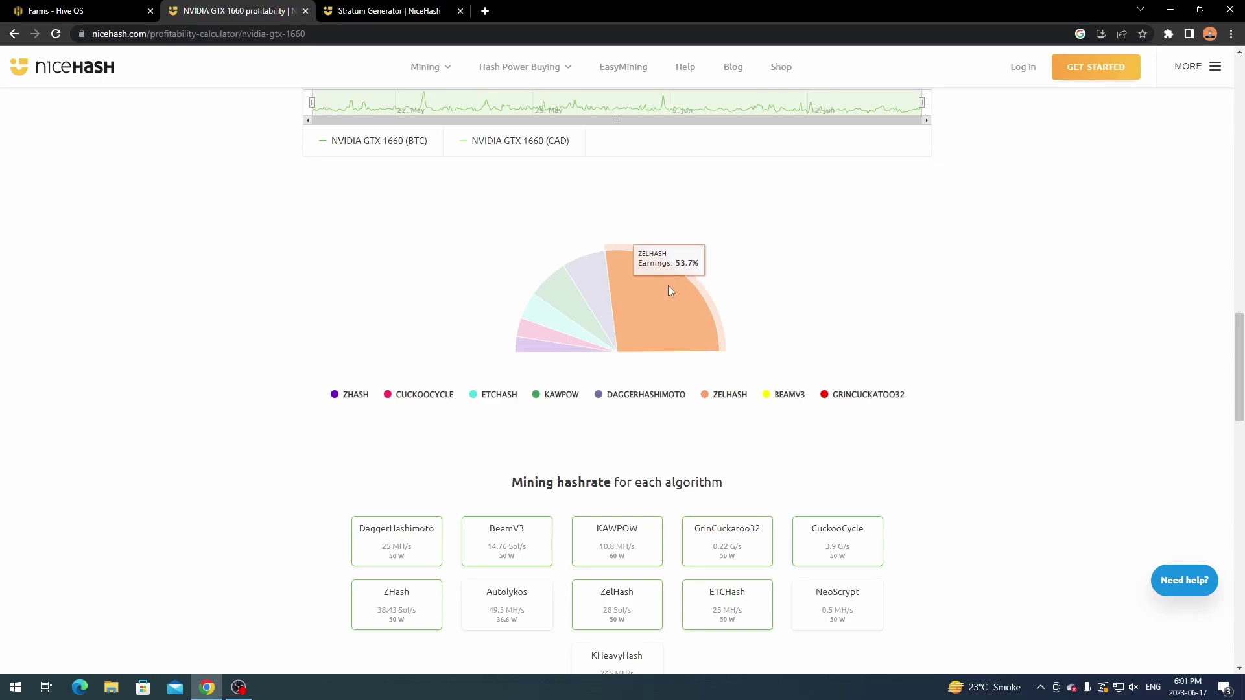
mouse_move(599, 273)
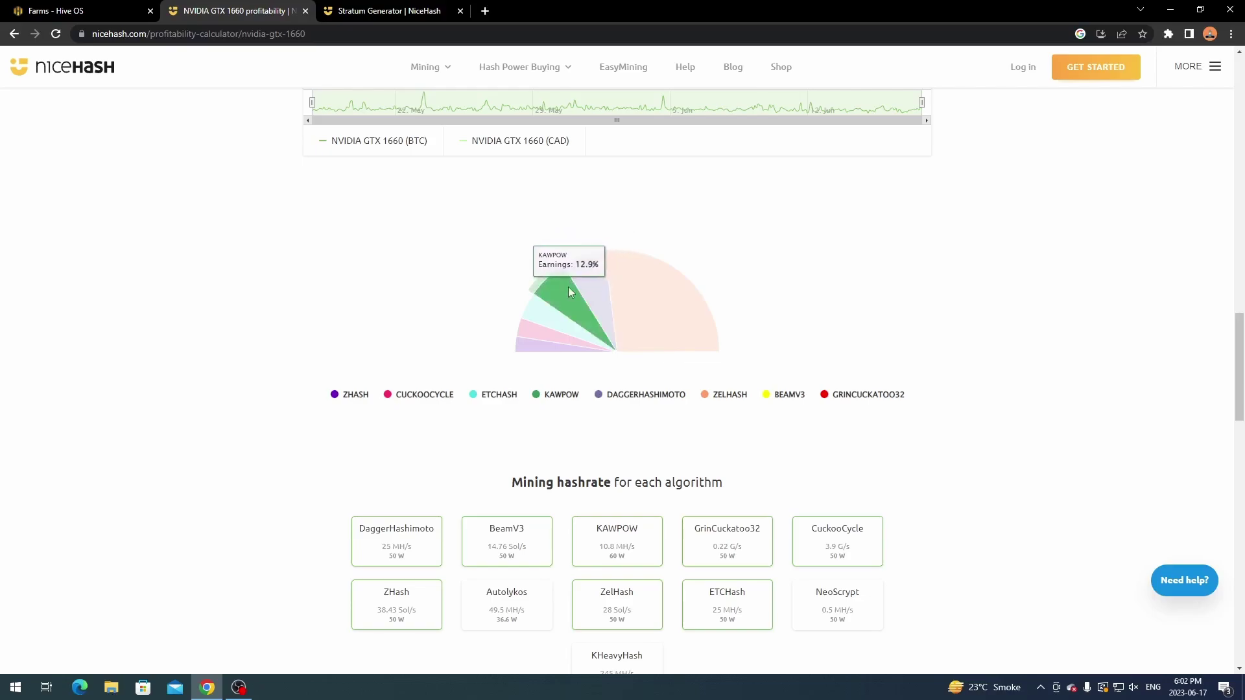
mouse_move(533, 333)
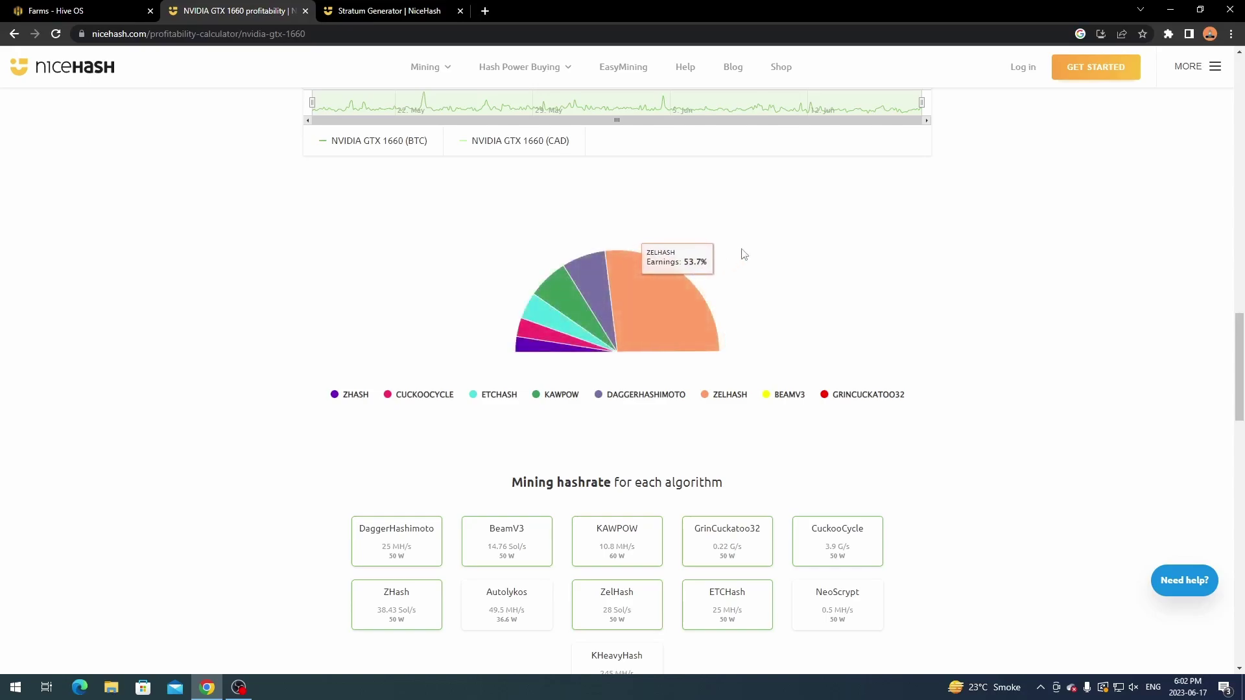
scroll(747, 264, down, 1)
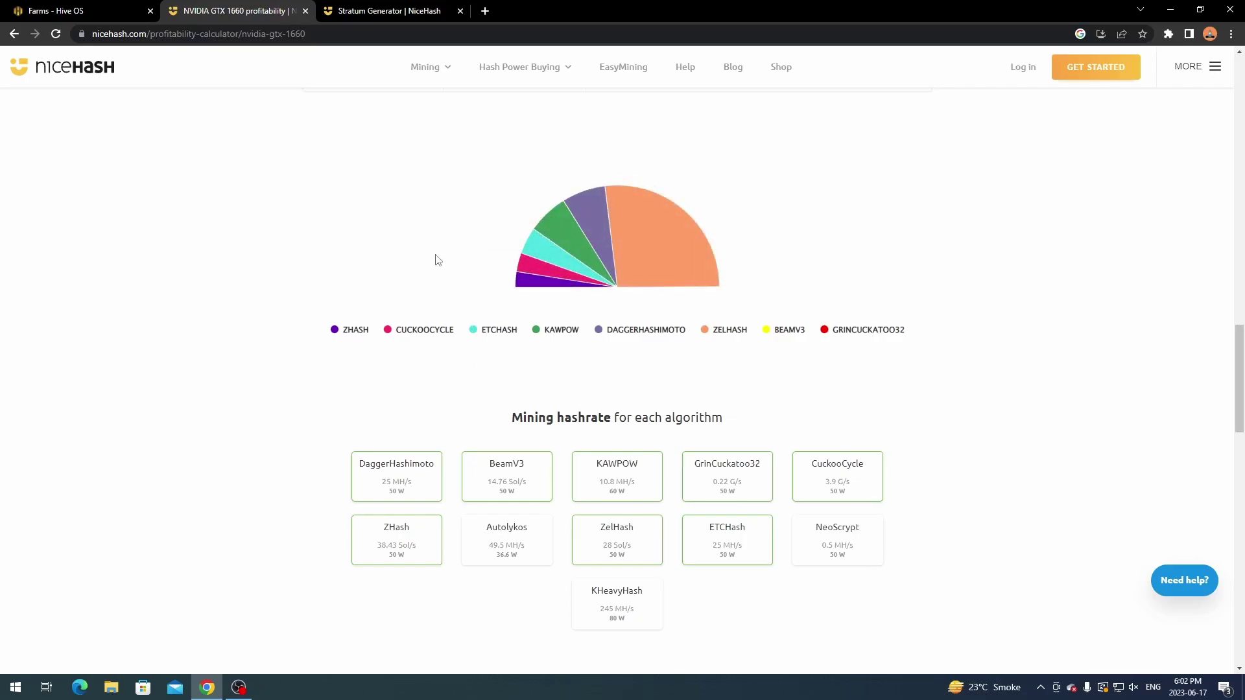
scroll(435, 259, down, 4)
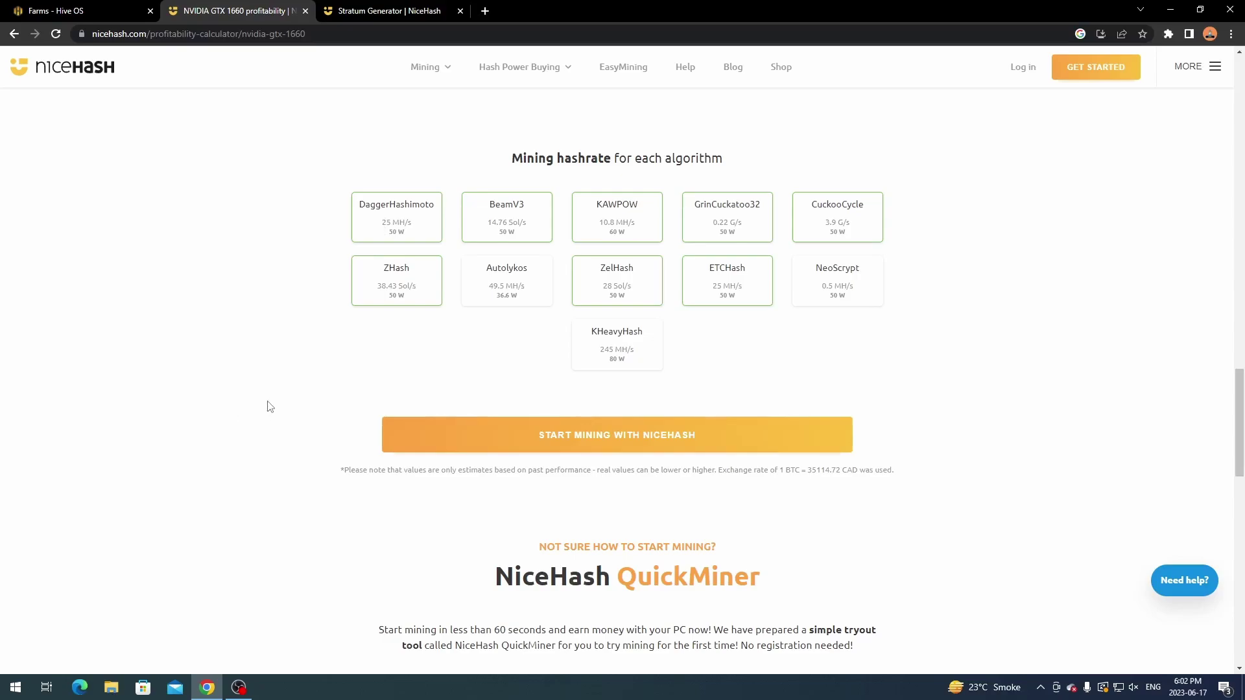
Review the calculation from the start and check ZELHASH's earnings share in the algorithm chart
scroll(270, 406, up, 9)
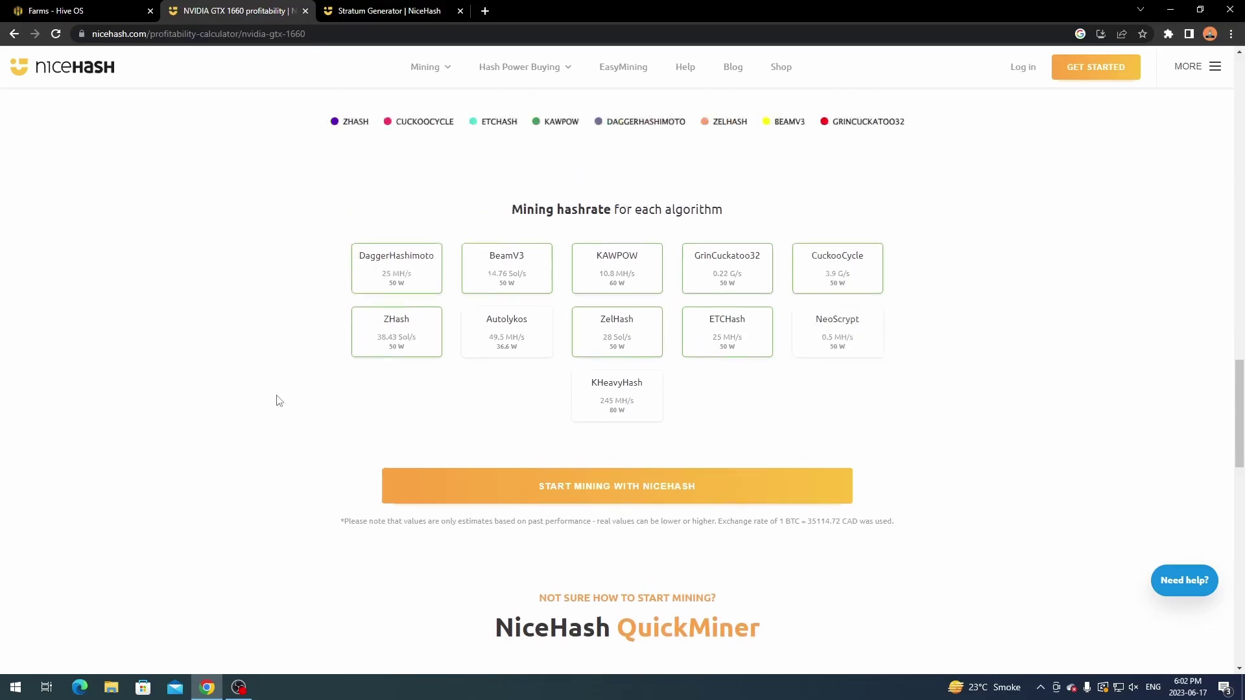
scroll(277, 400, up, 15)
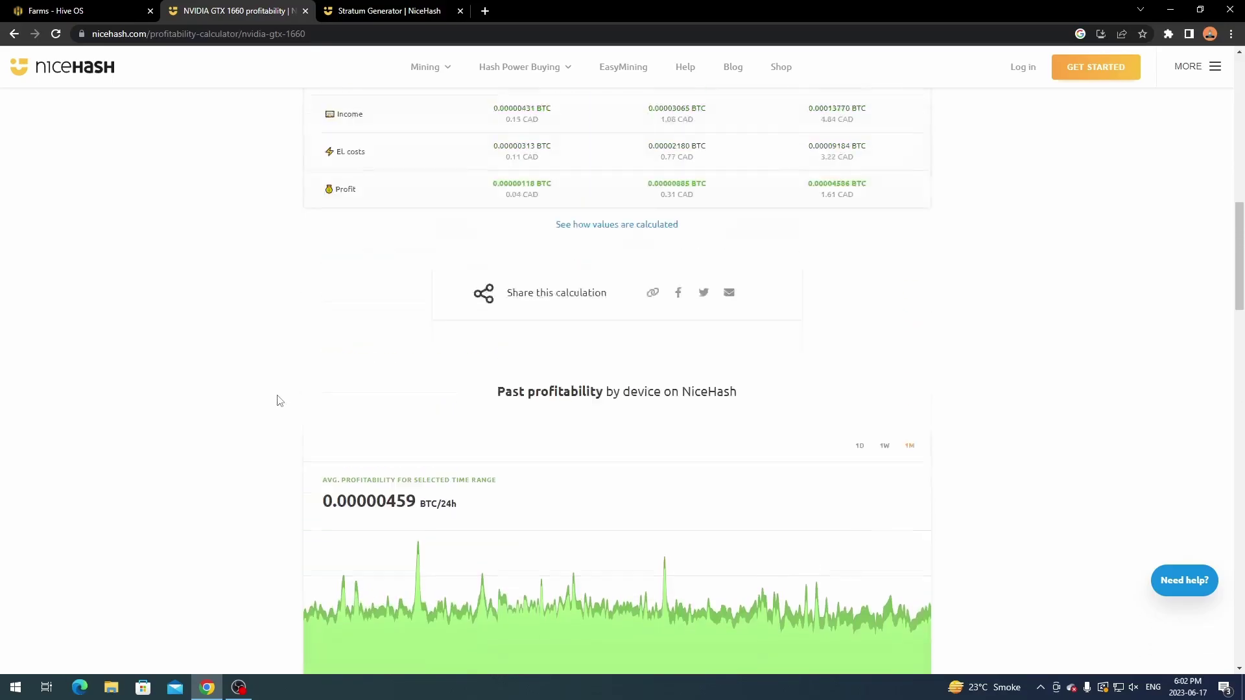
scroll(281, 400, up, 3)
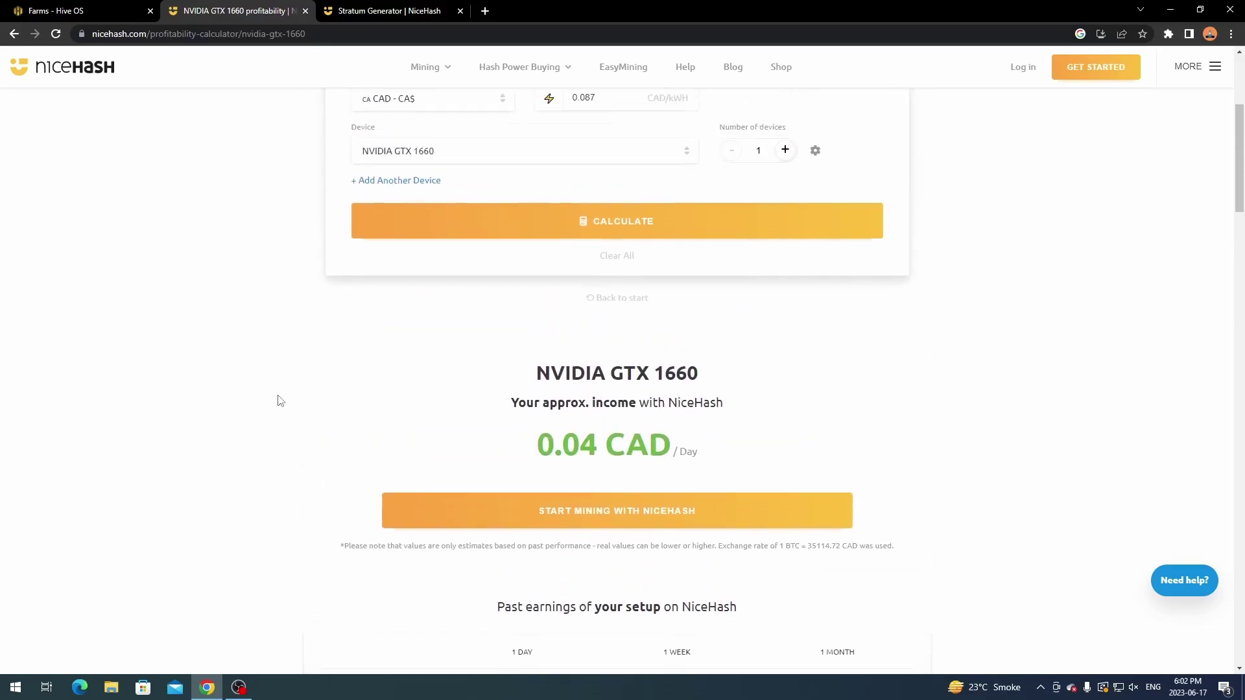
scroll(280, 400, up, 3)
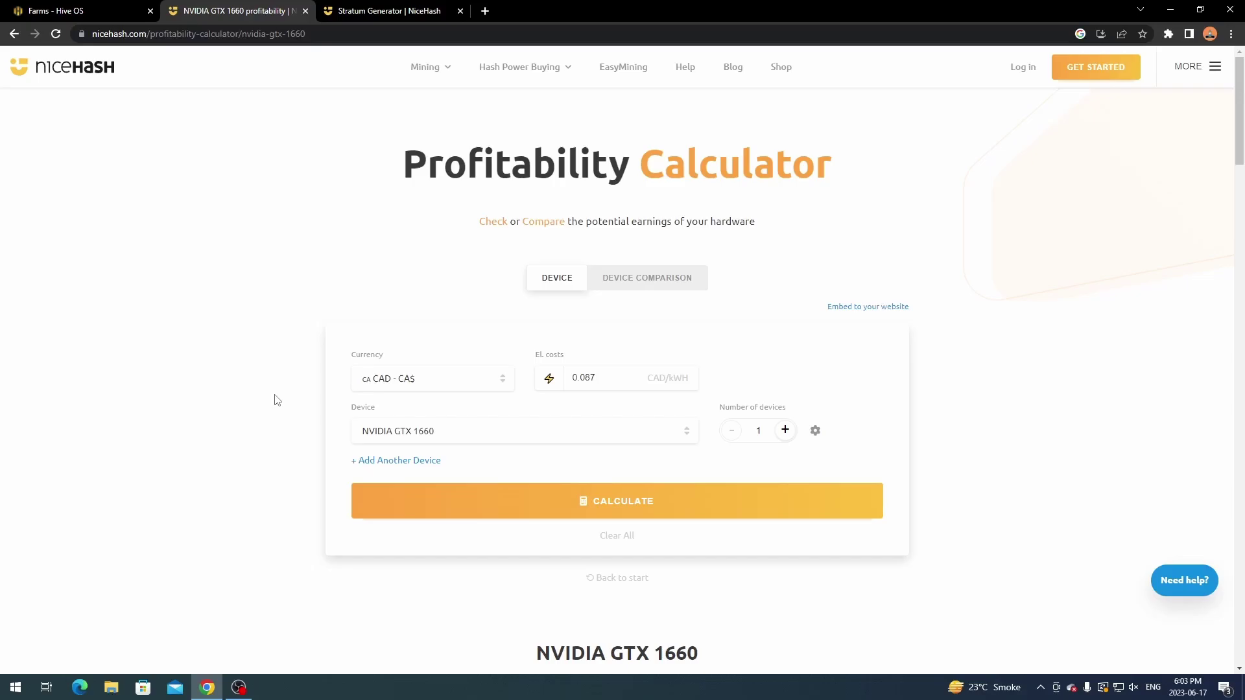
scroll(308, 398, down, 10)
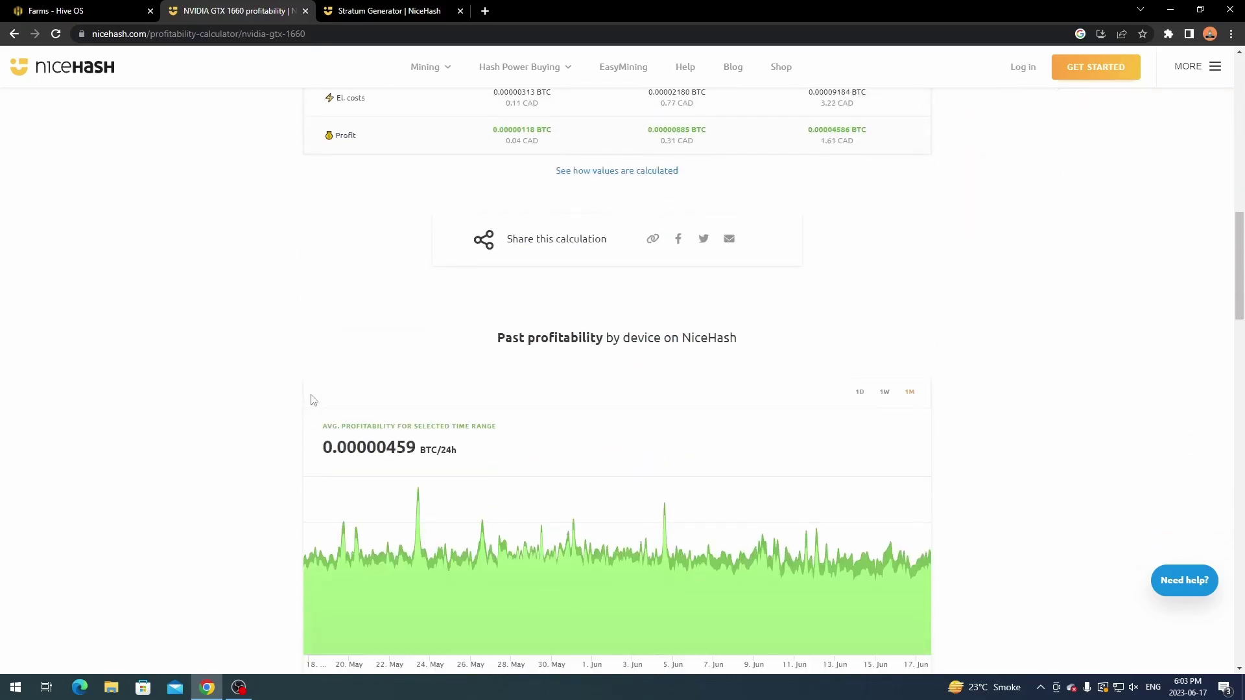
scroll(312, 399, down, 8)
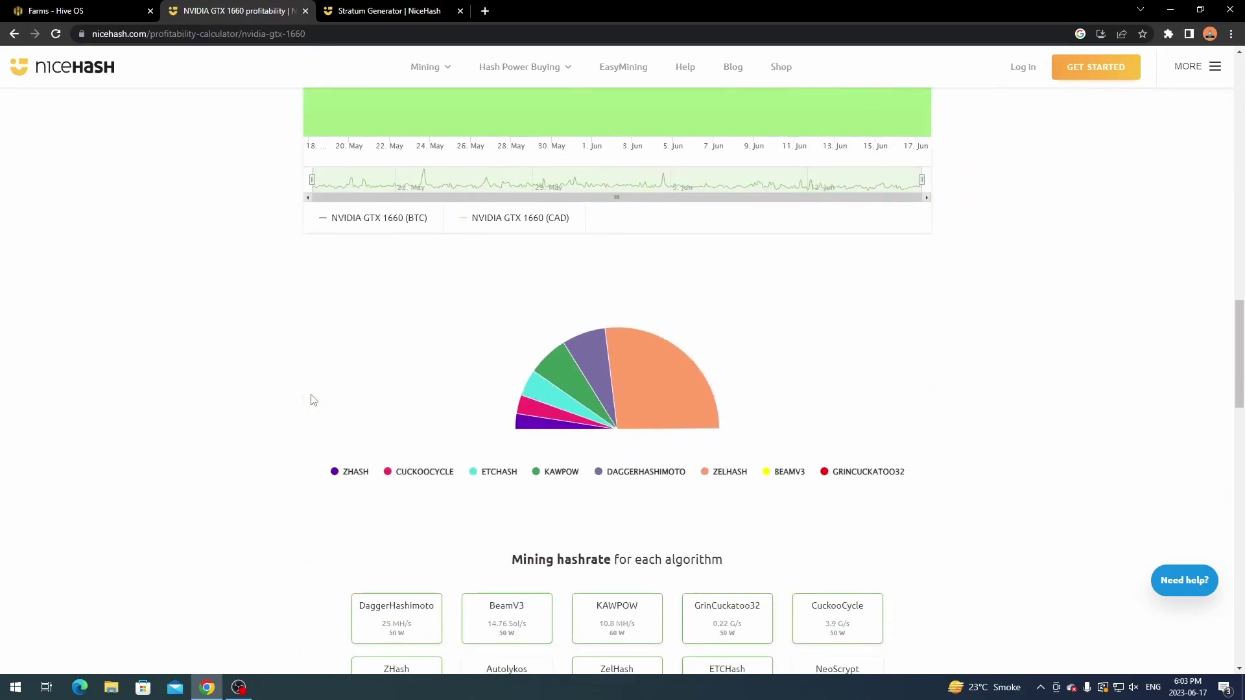
mouse_move(647, 383)
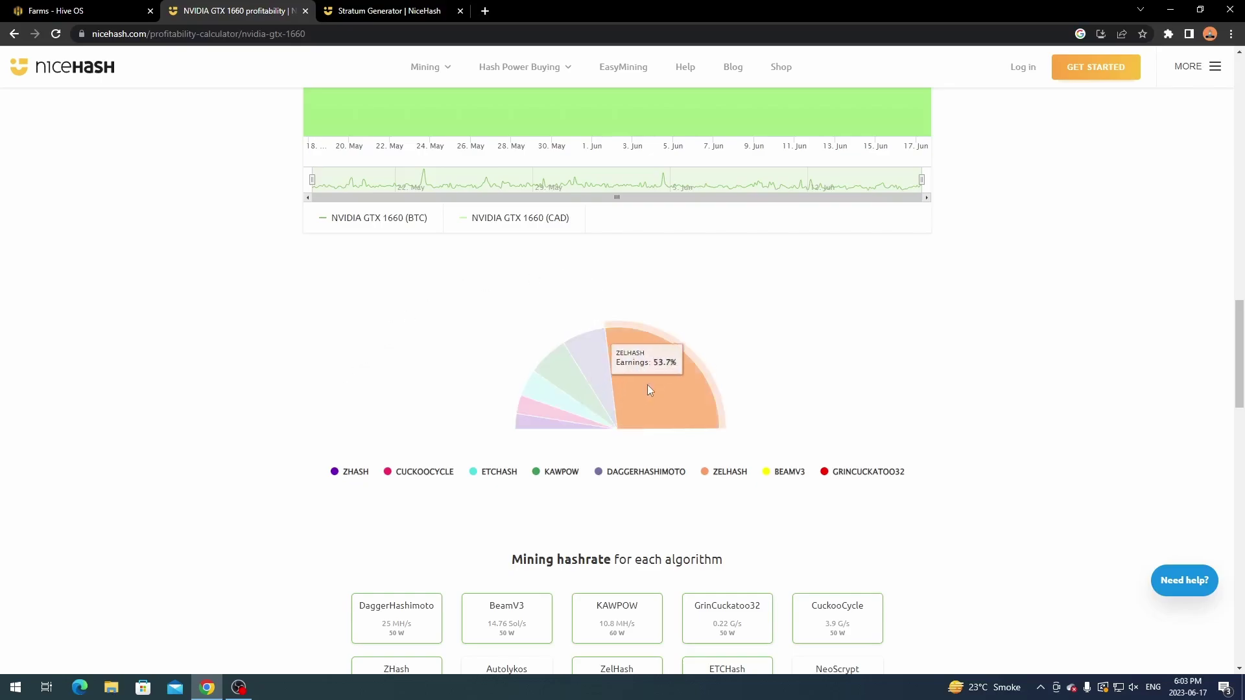
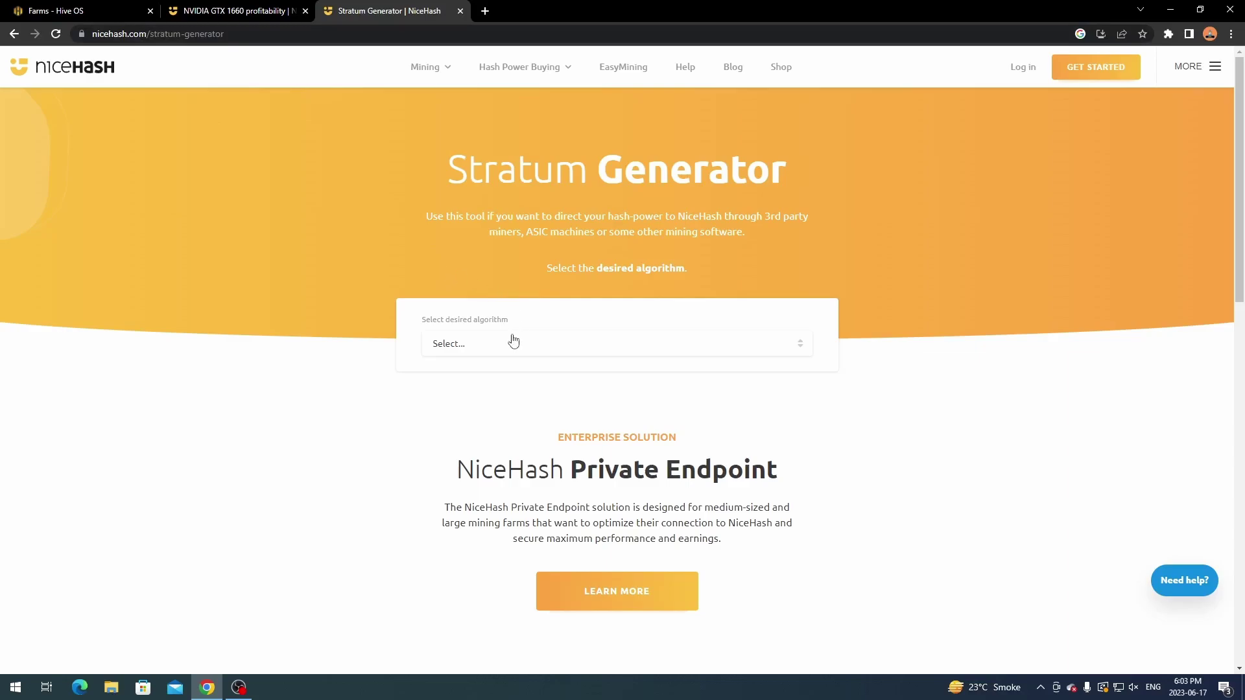
In the NiceHash Stratum Generator, select ZELHASH as the desired algorithm and view its stratum addresses and login format
click(510, 346)
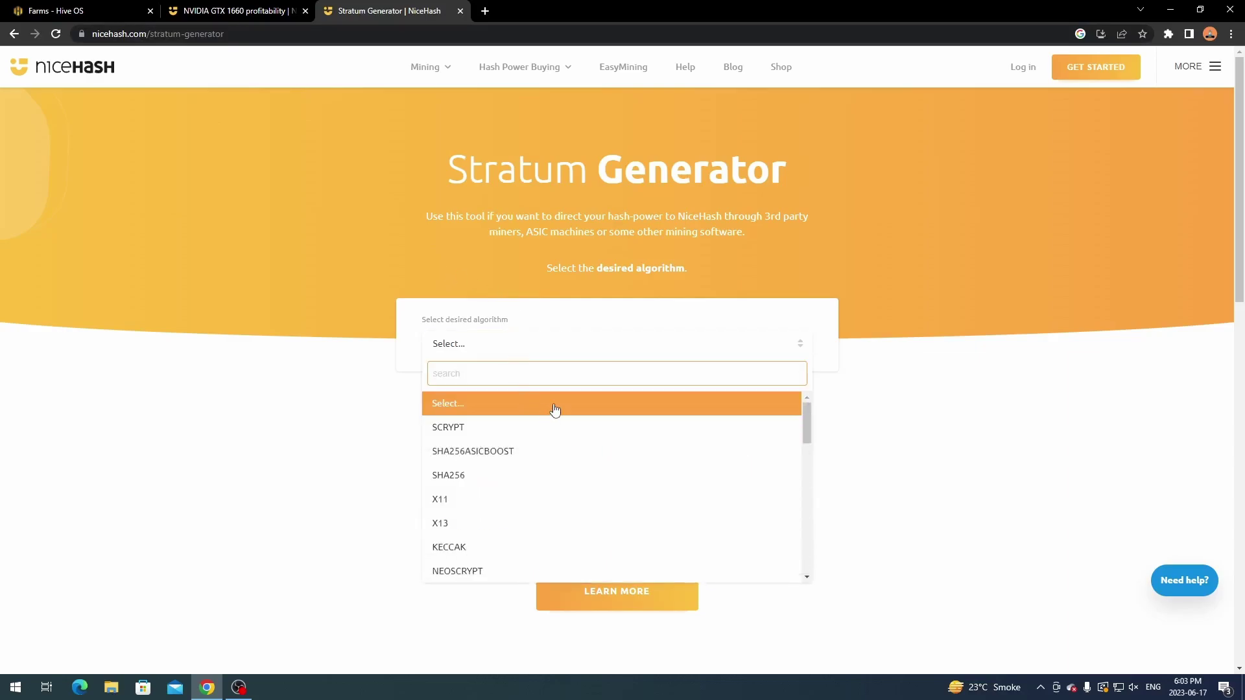
scroll(544, 454, down, 1)
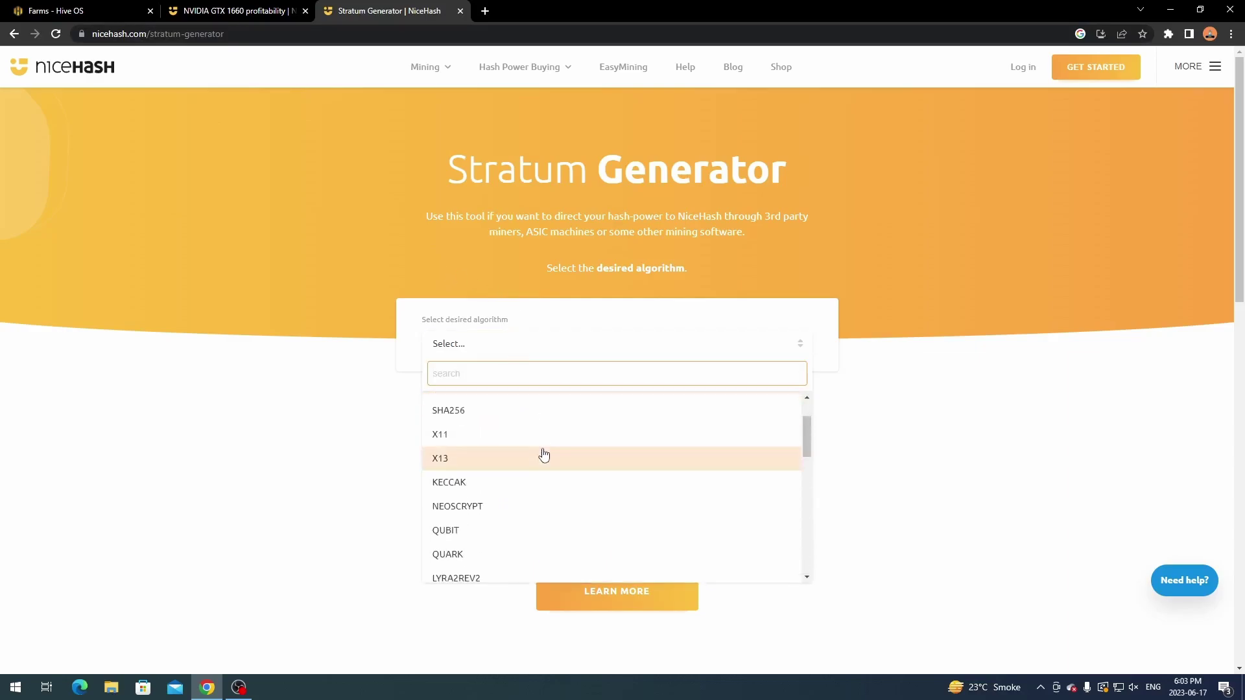
scroll(543, 454, down, 4)
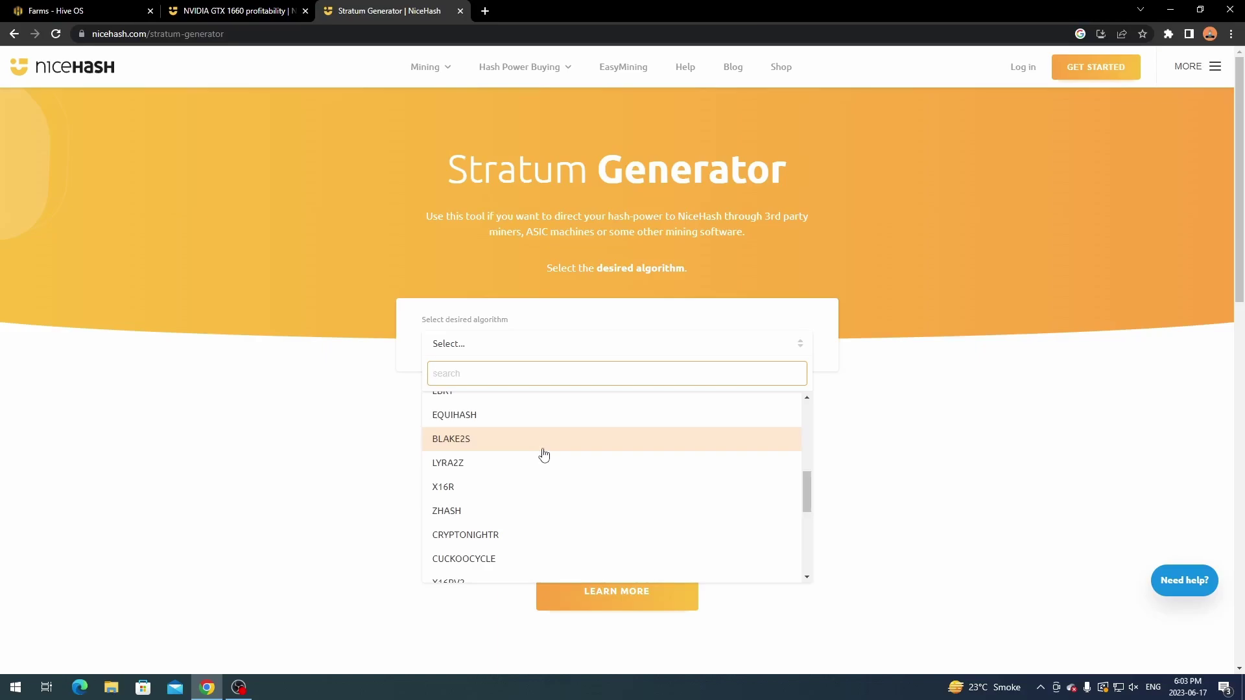
scroll(544, 454, down, 2)
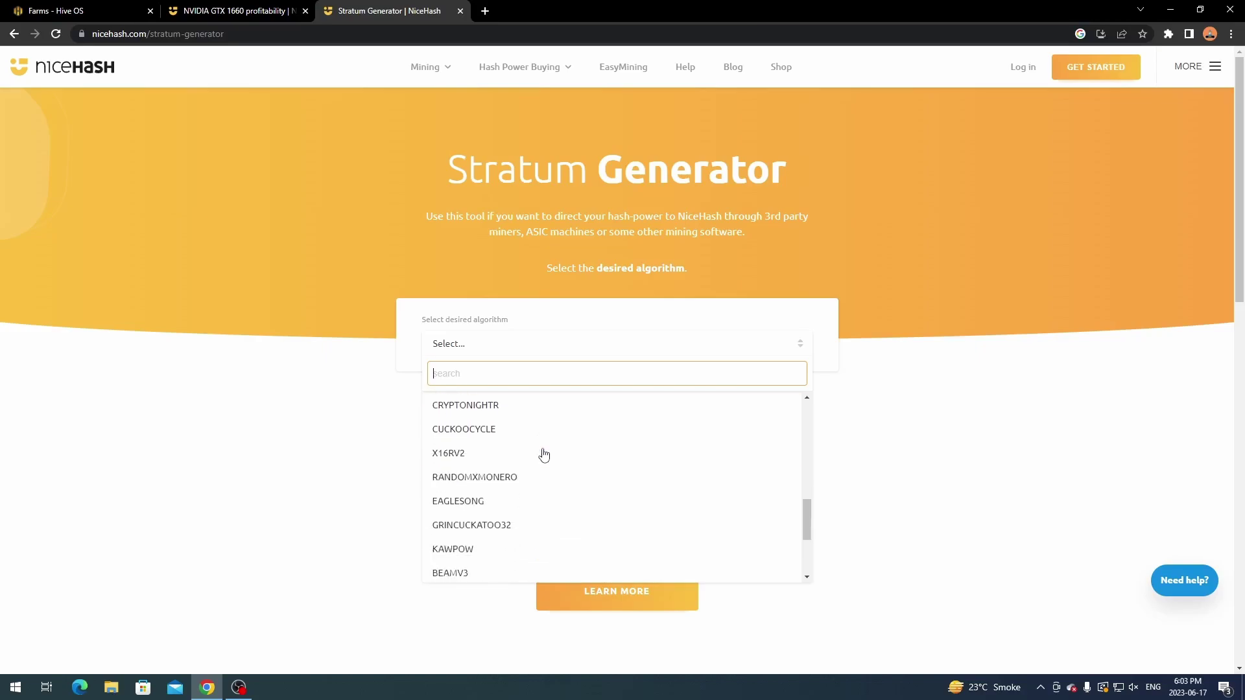
scroll(544, 455, down, 2)
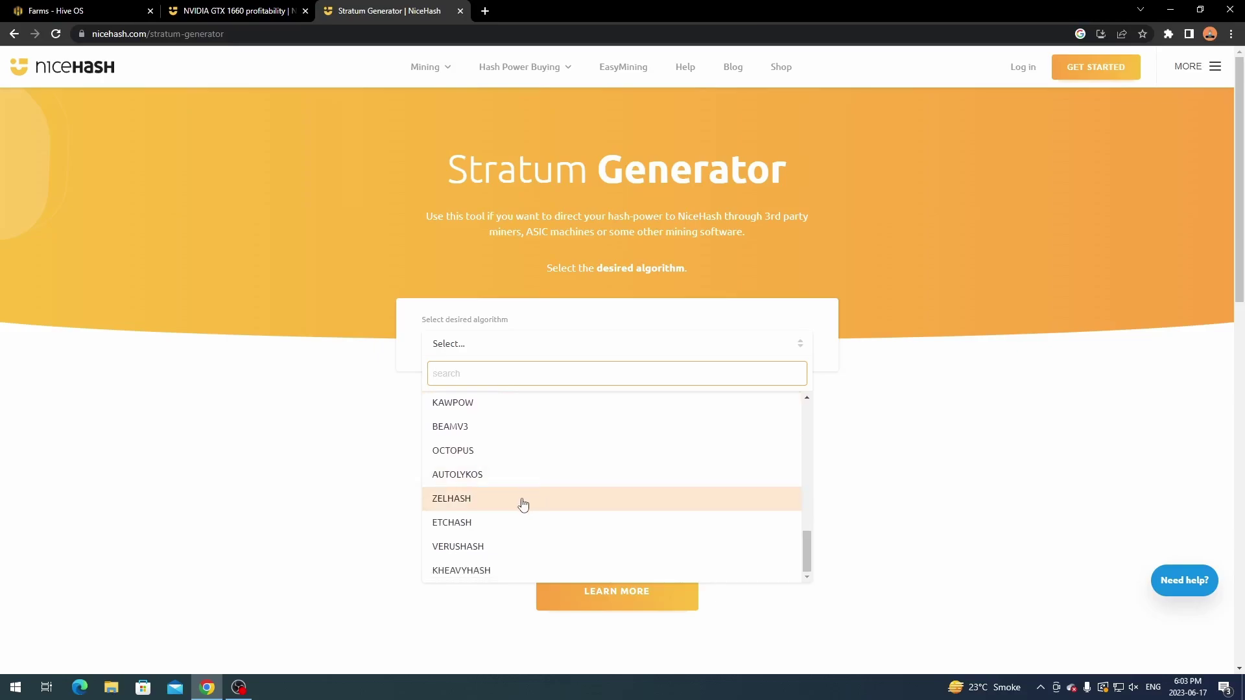
click(455, 503)
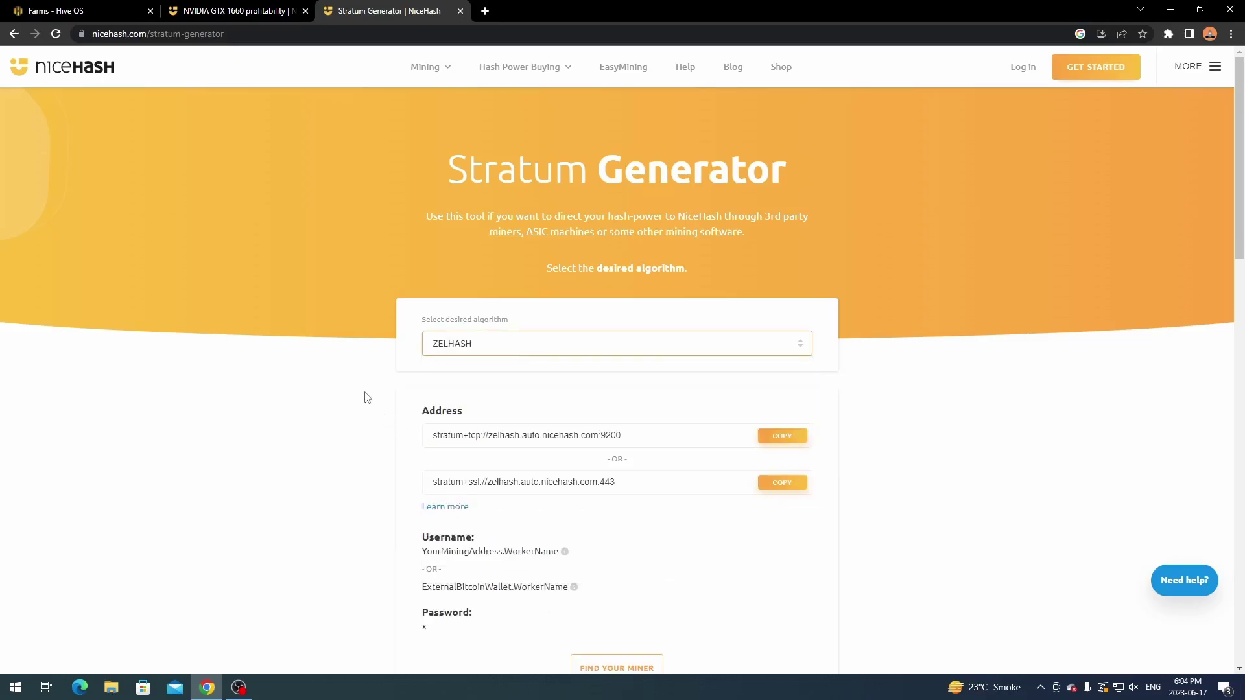
scroll(367, 396, down, 2)
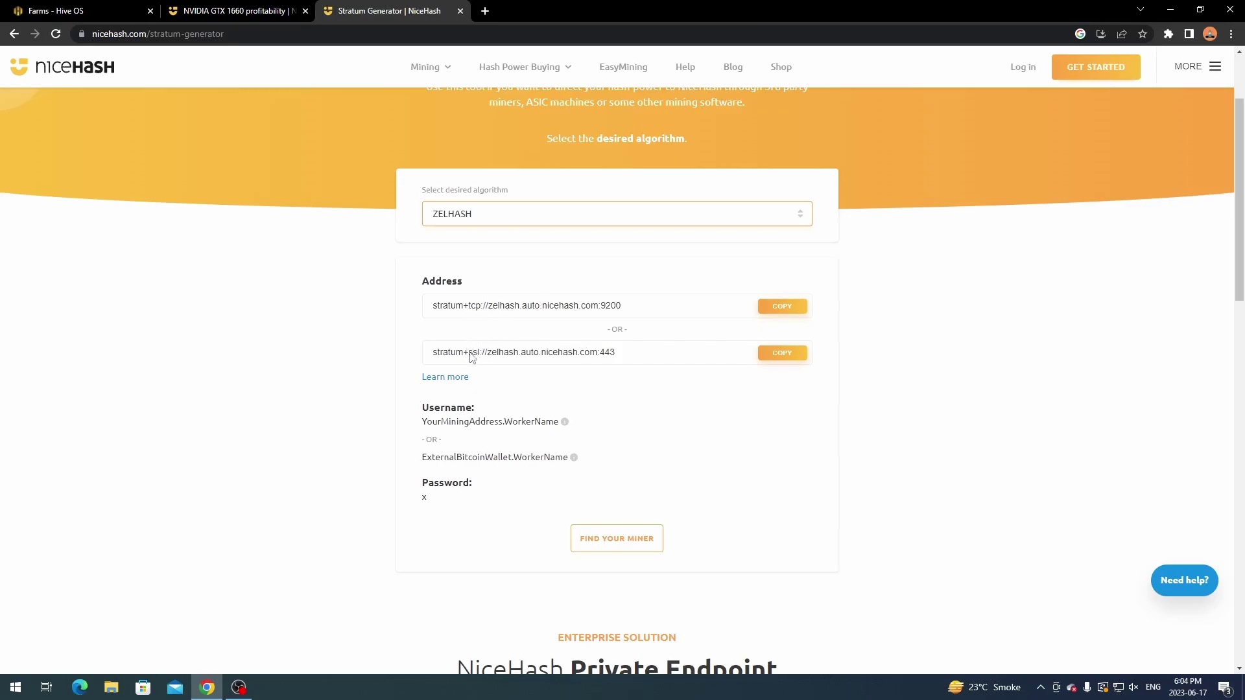
Highlight the ZELHASH stratum+tcp address in the Stratum Generator and review the login details below it
triple_click(620, 306)
click(551, 261)
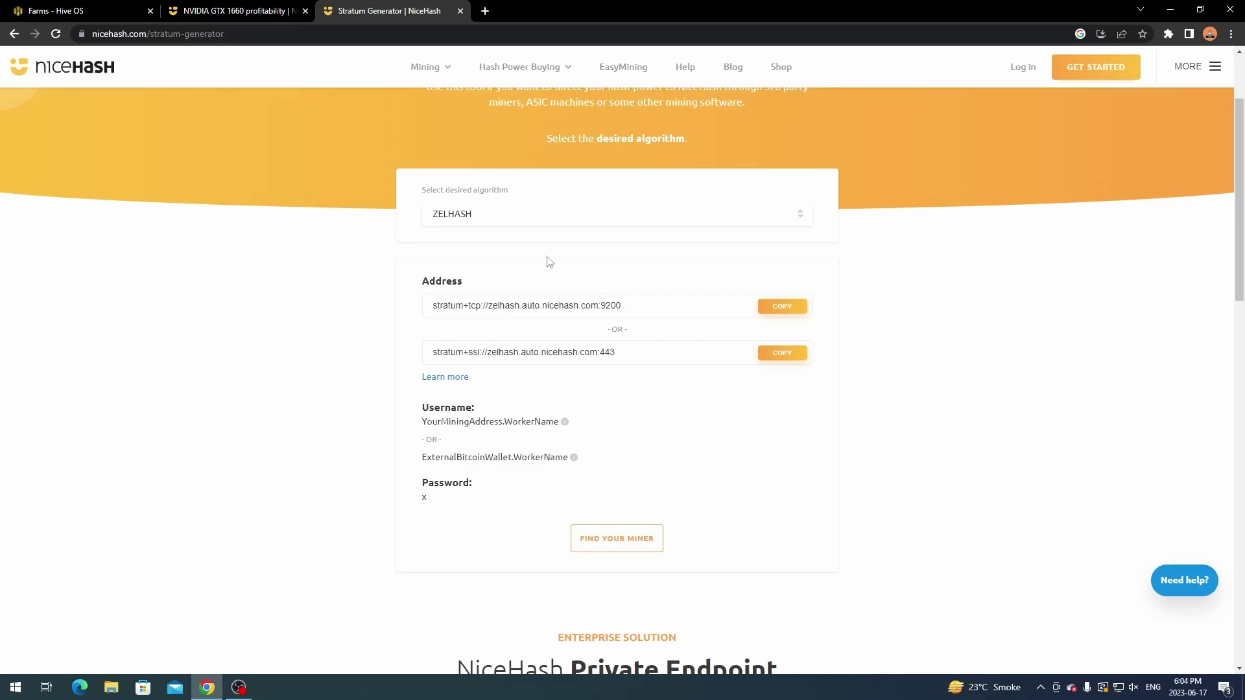
triple_click(493, 308)
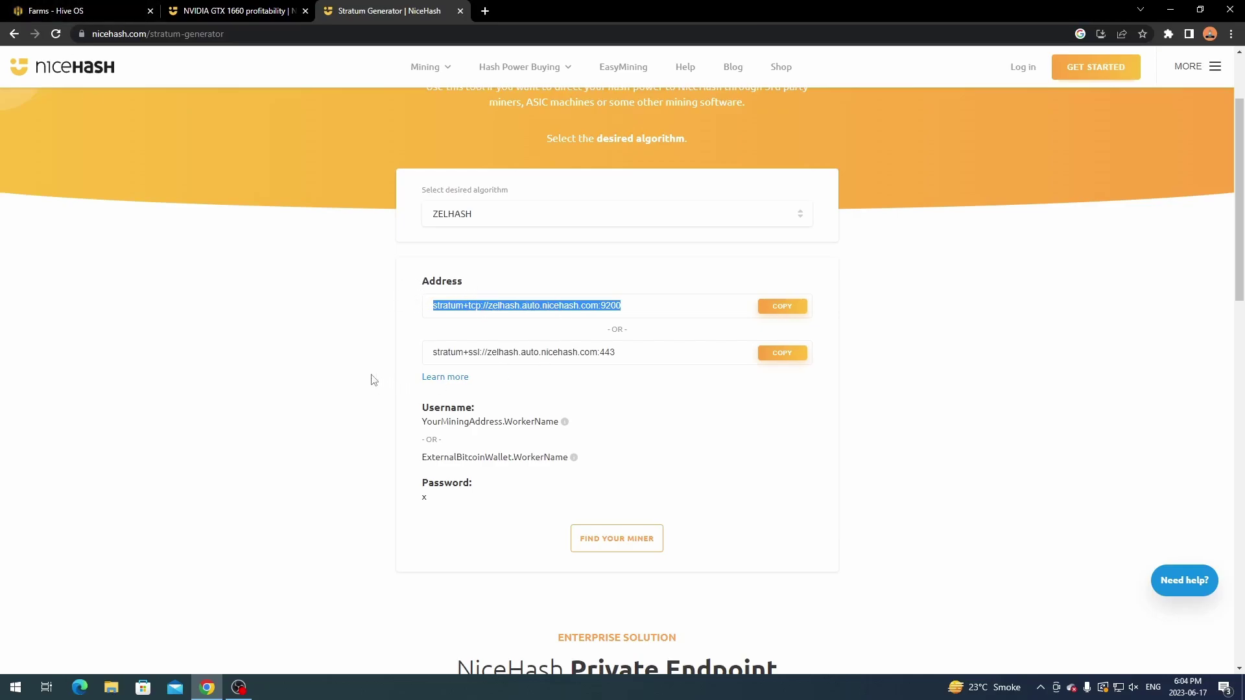
scroll(373, 380, down, 1)
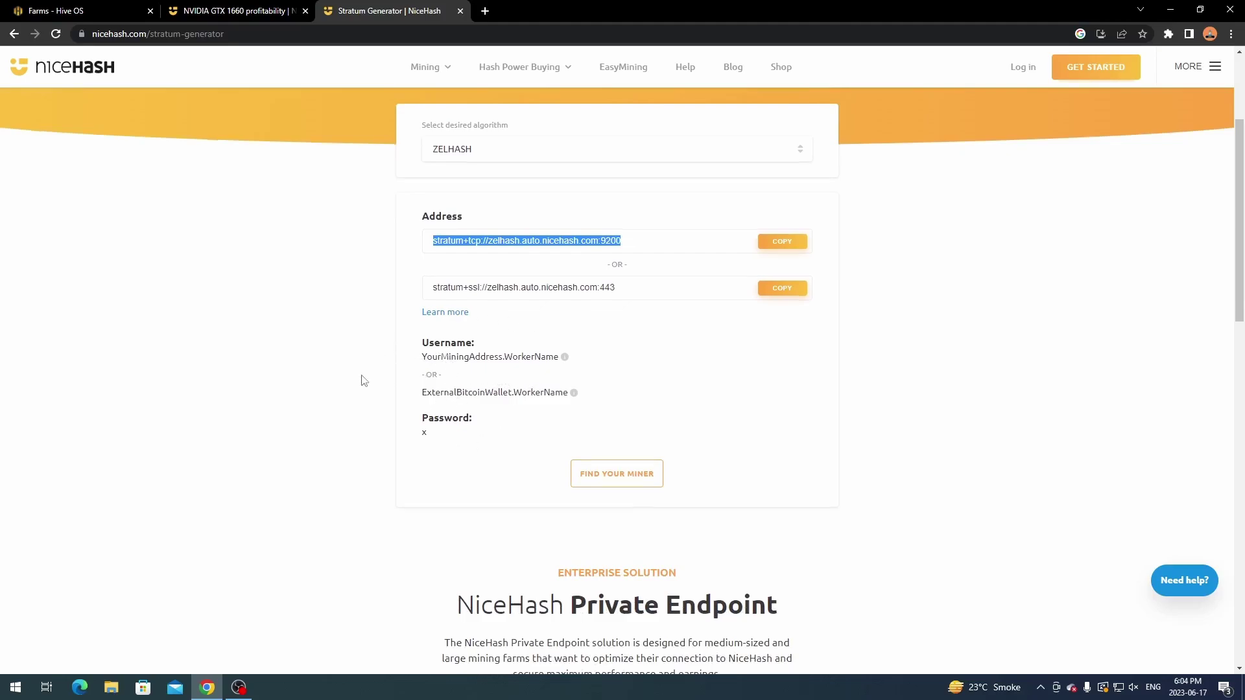
scroll(363, 381, up, 1)
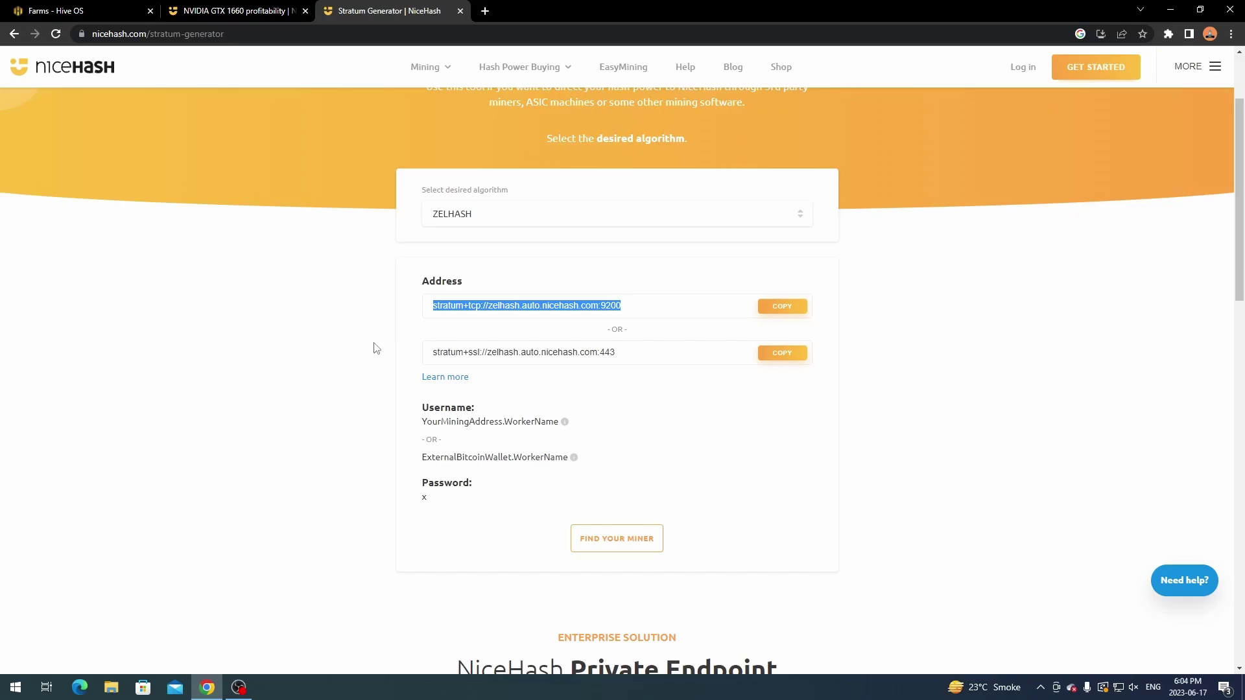
scroll(376, 349, up, 2)
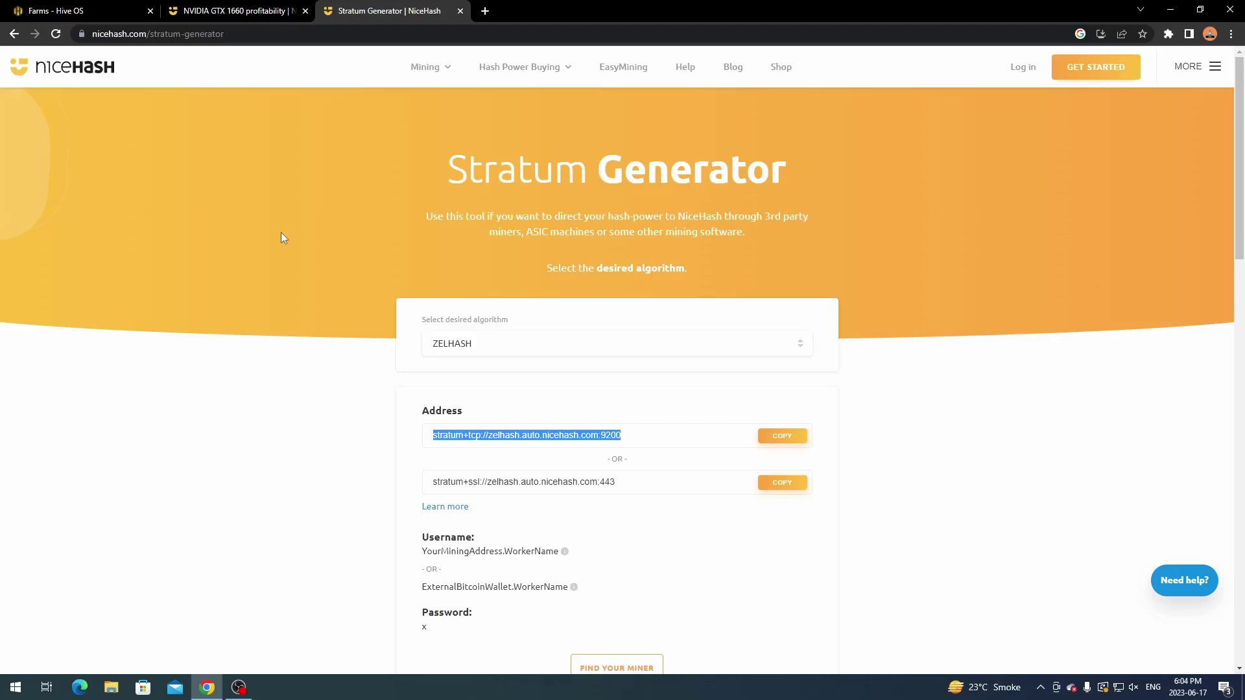
Switch to Hive OS, open the farm's KC-P106-100x5 worker and view its flight sheets
key(ctrl+1)
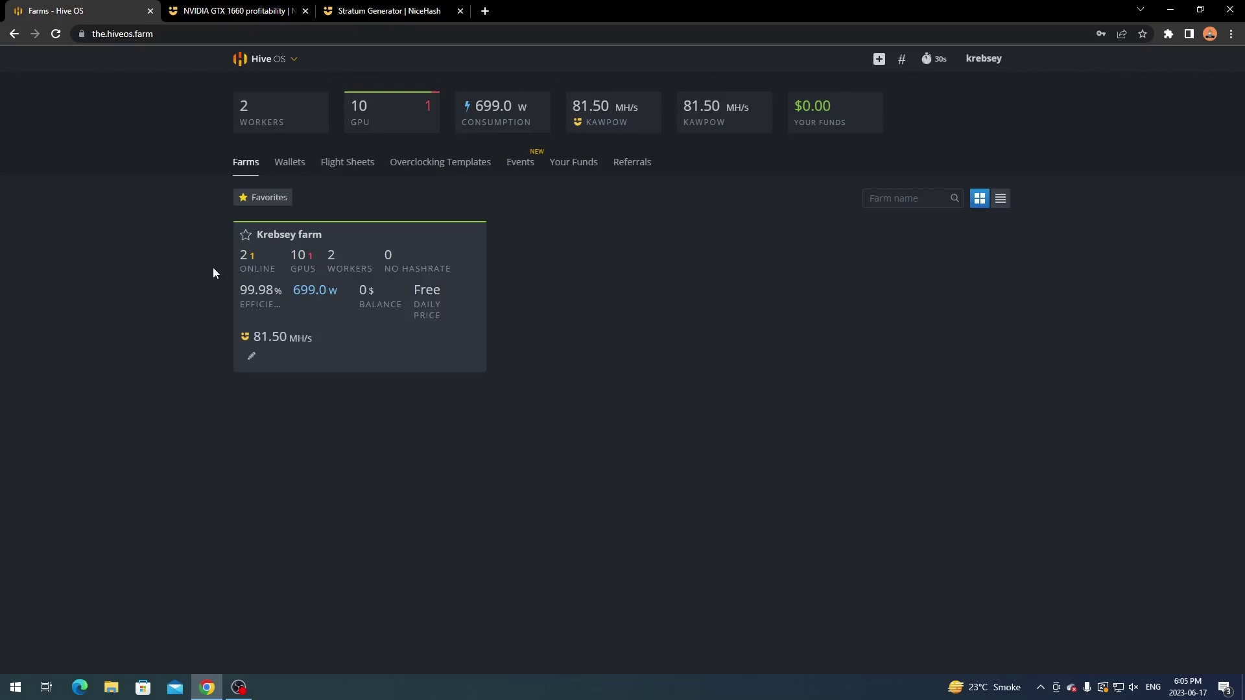
click(270, 237)
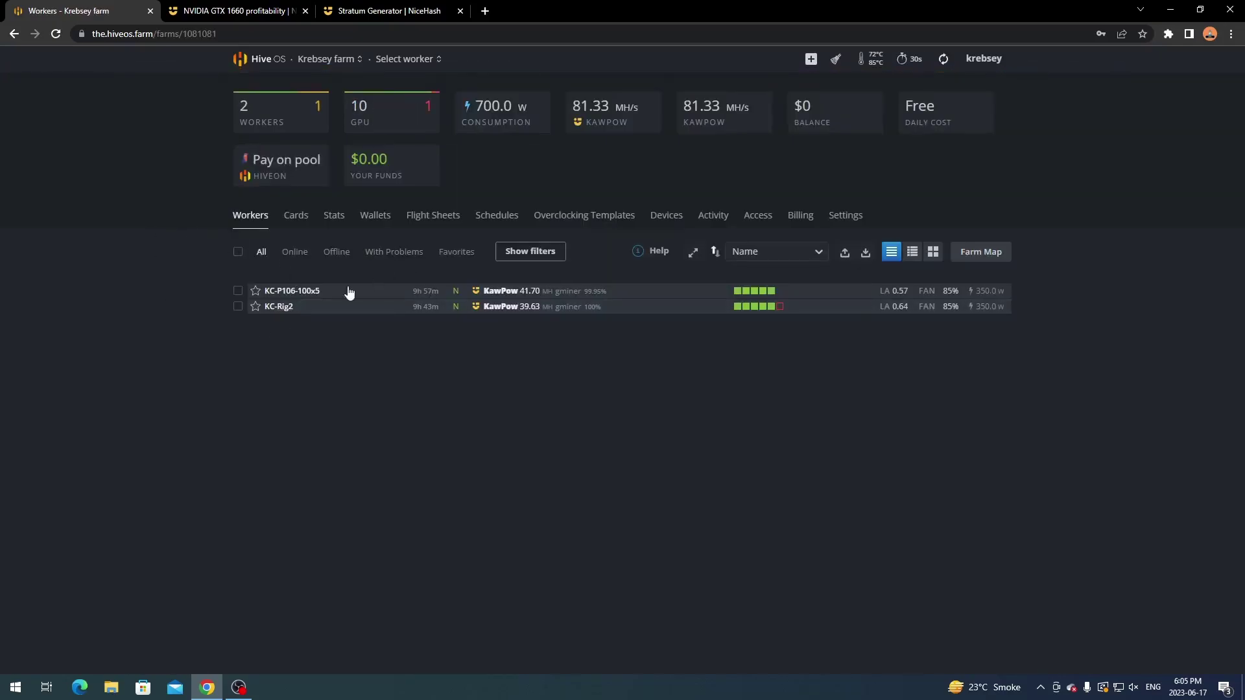
click(291, 293)
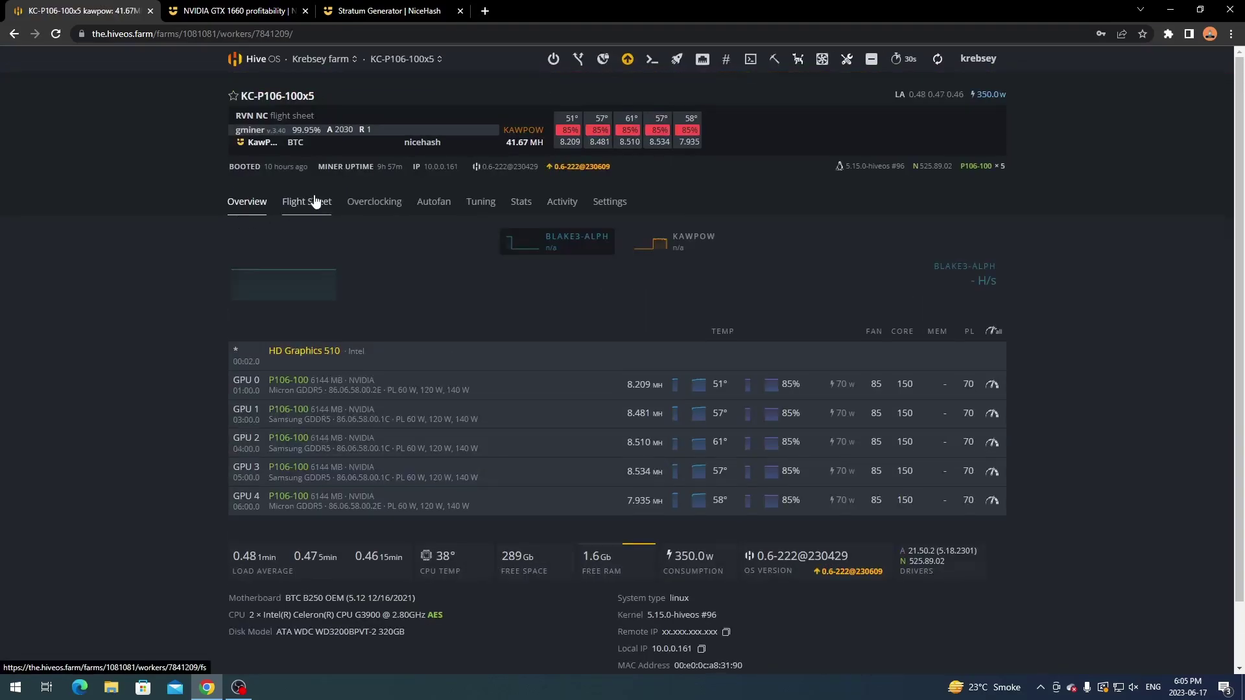
click(299, 211)
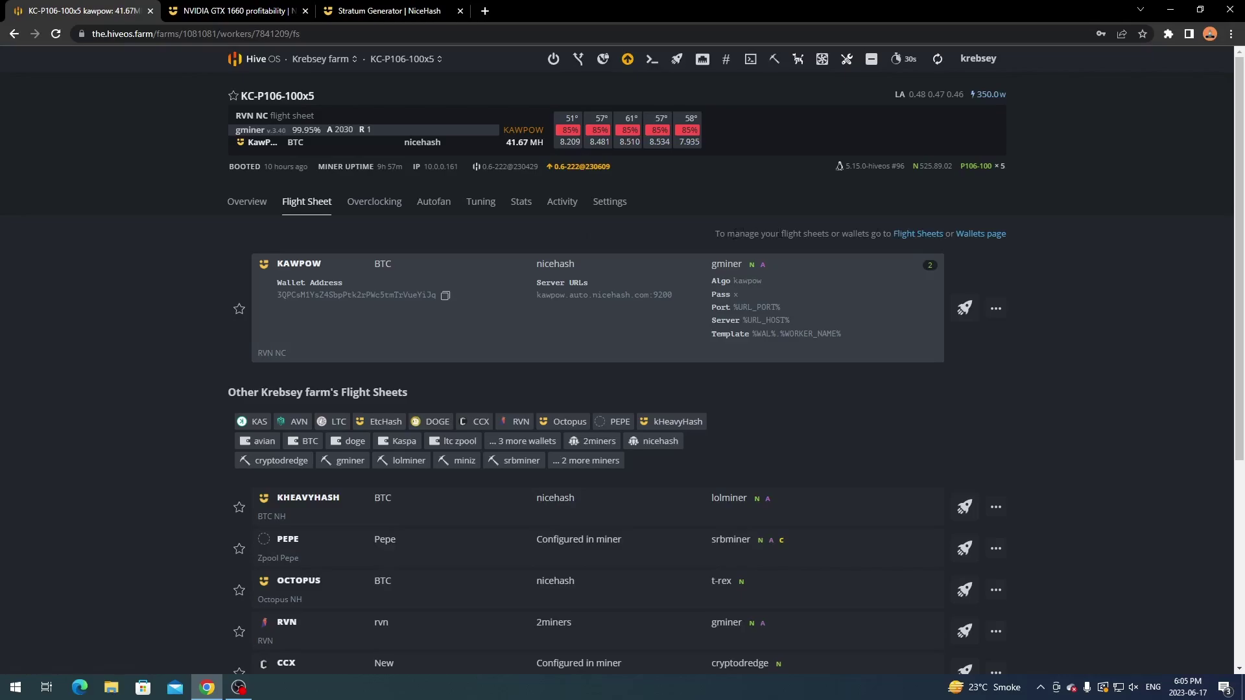
drag(716, 235, 808, 235)
click(809, 236)
Try out the new wallet form in the farm's wallets with BTC as the coin and discard it
click(969, 235)
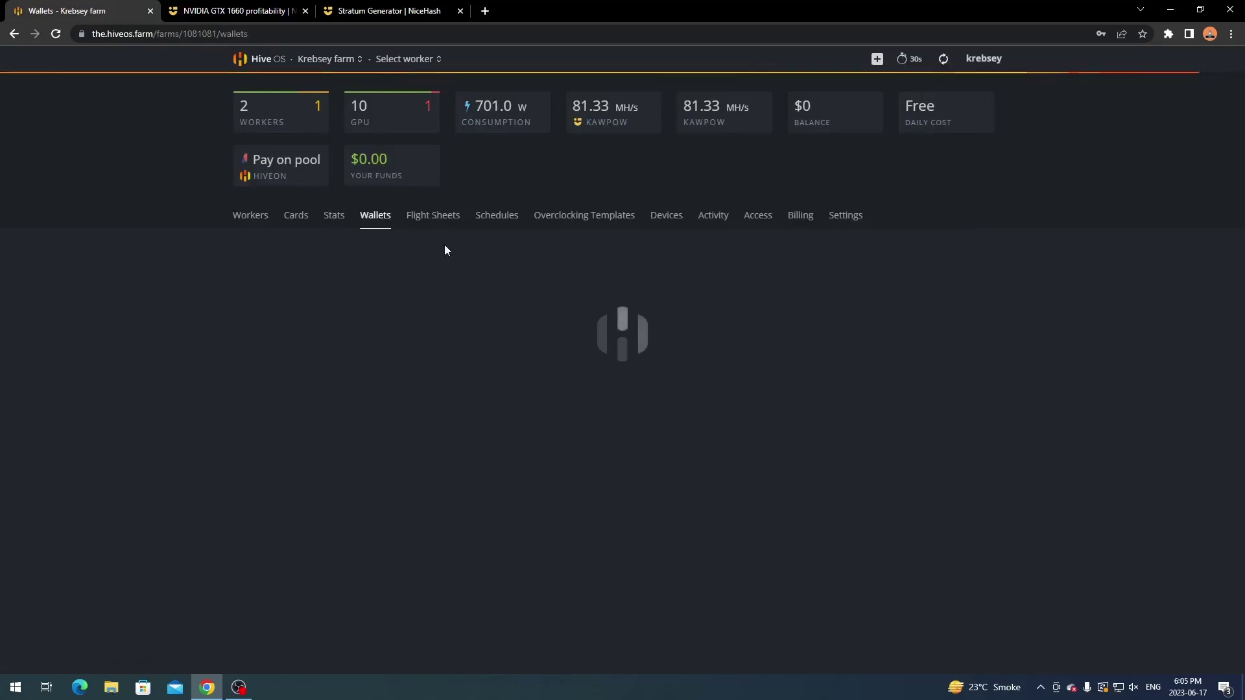
scroll(192, 270, down, 1)
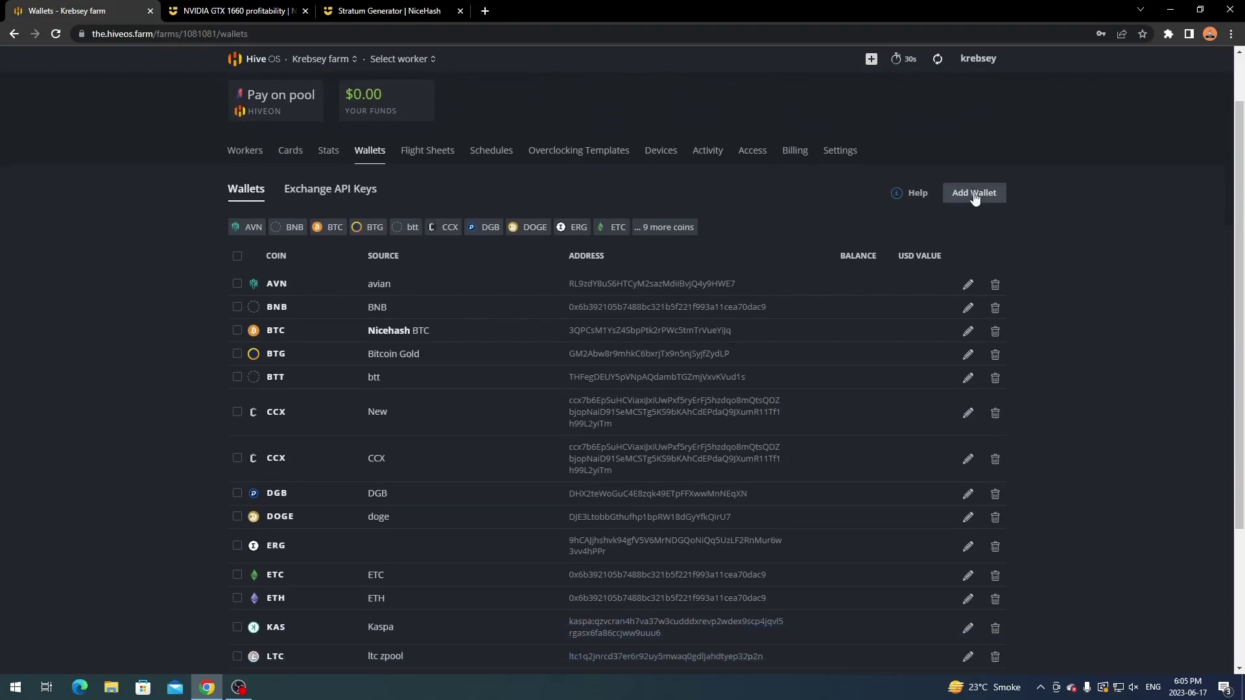
click(978, 194)
click(504, 217)
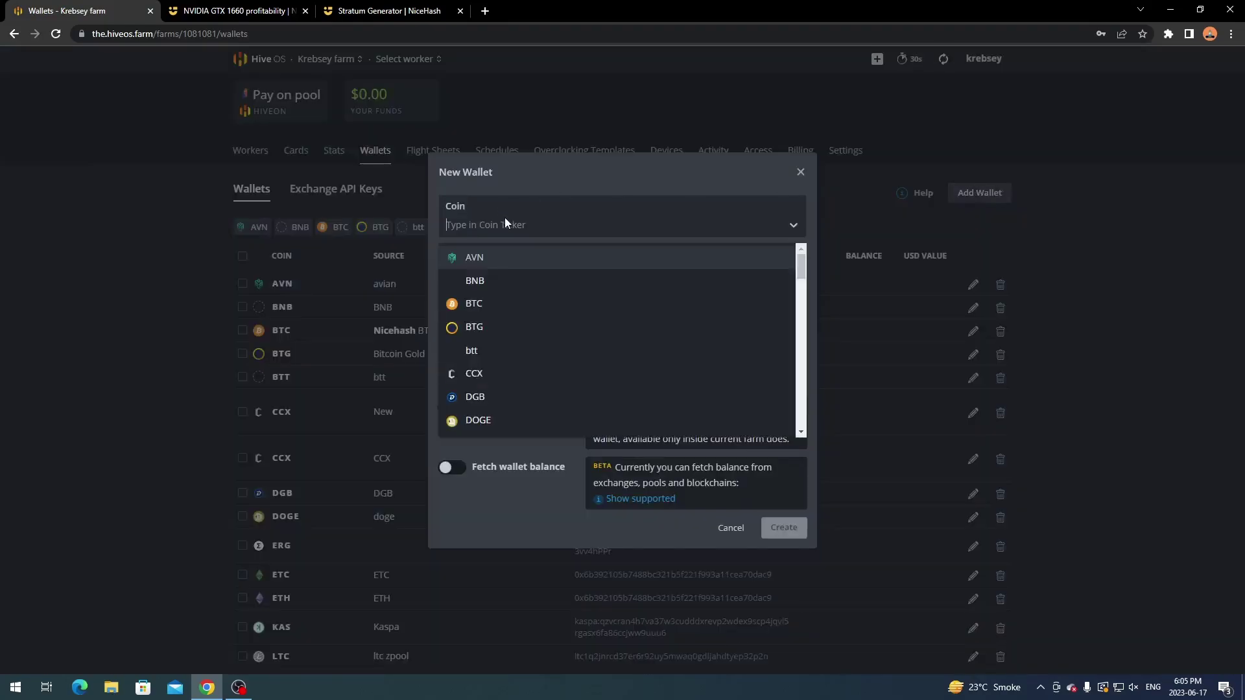
click(499, 303)
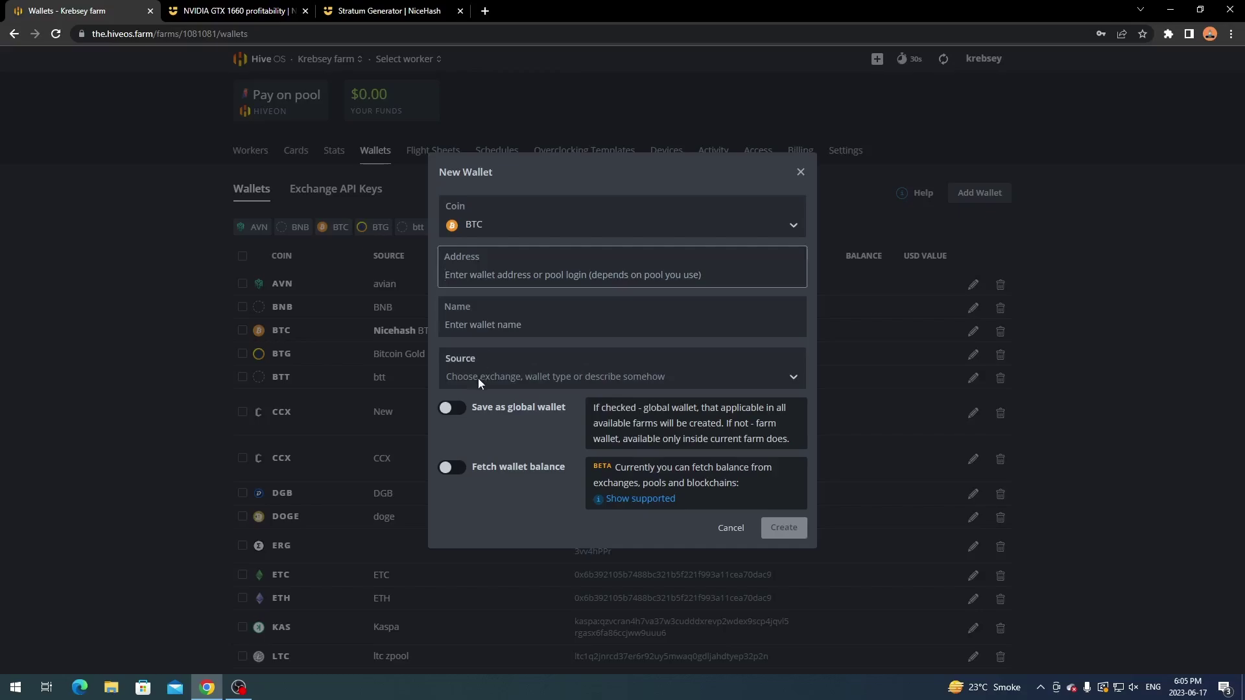
click(739, 533)
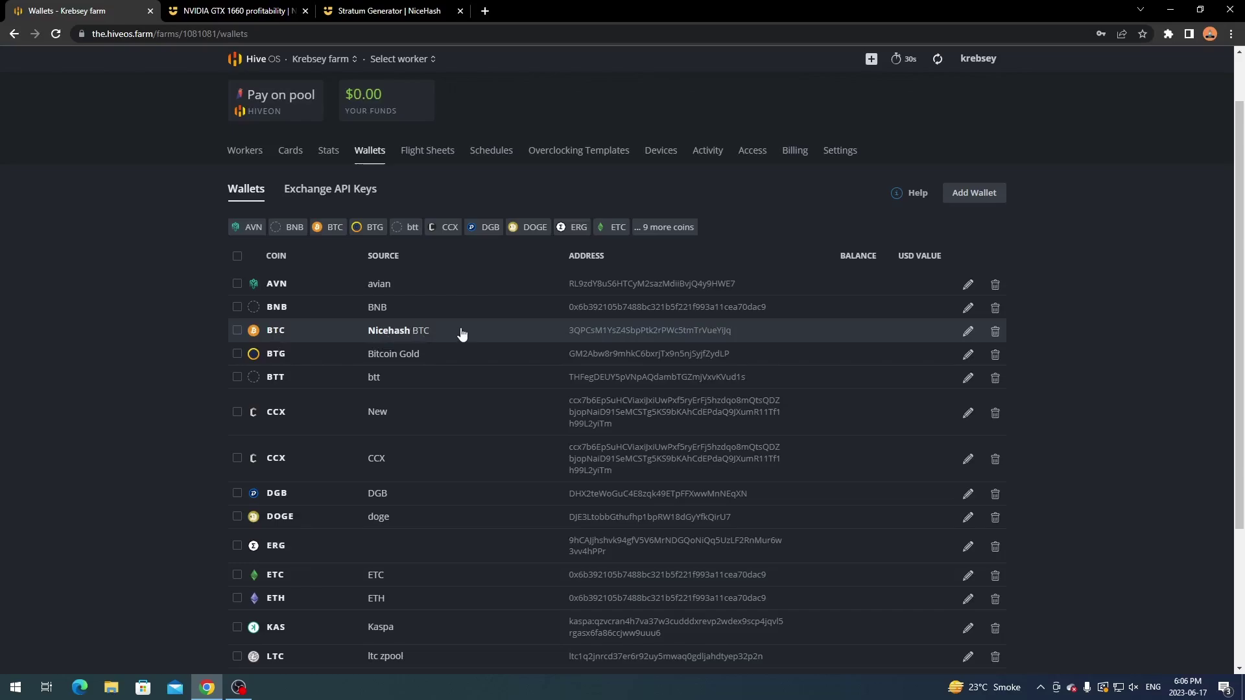
In the farm's flight sheets, begin a new flight sheet with Nicehash-KawPow as the coin and BTC as the wallet
click(12, 34)
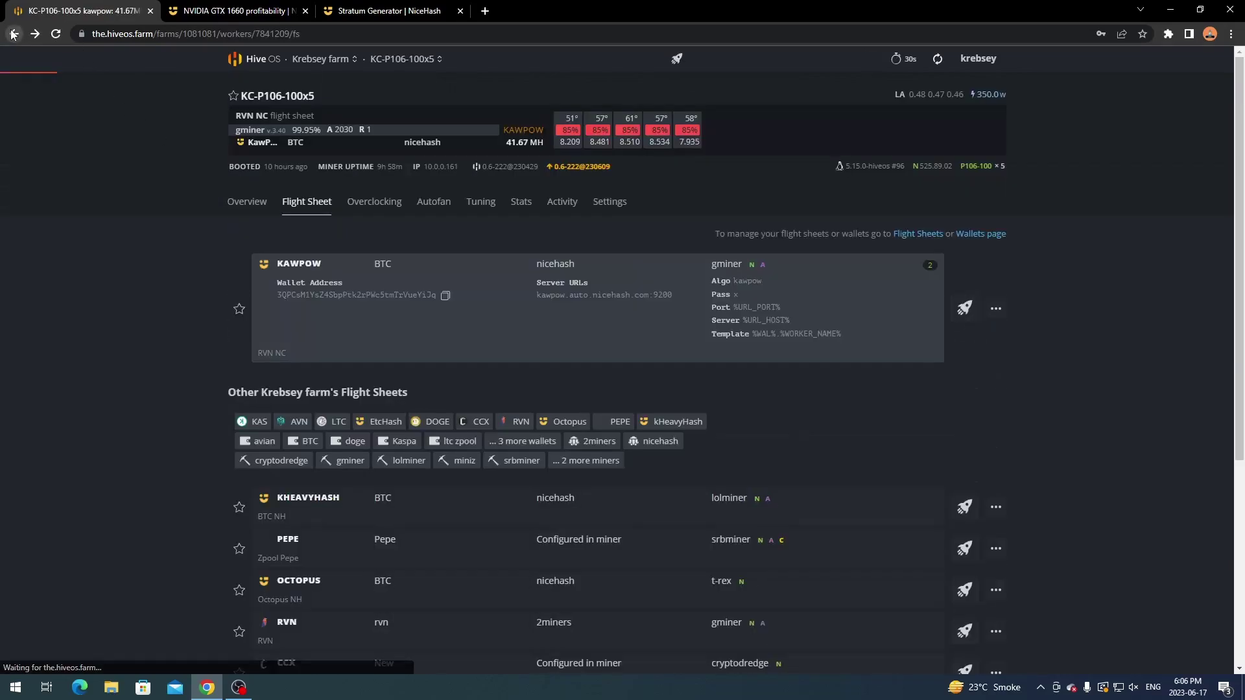
click(918, 234)
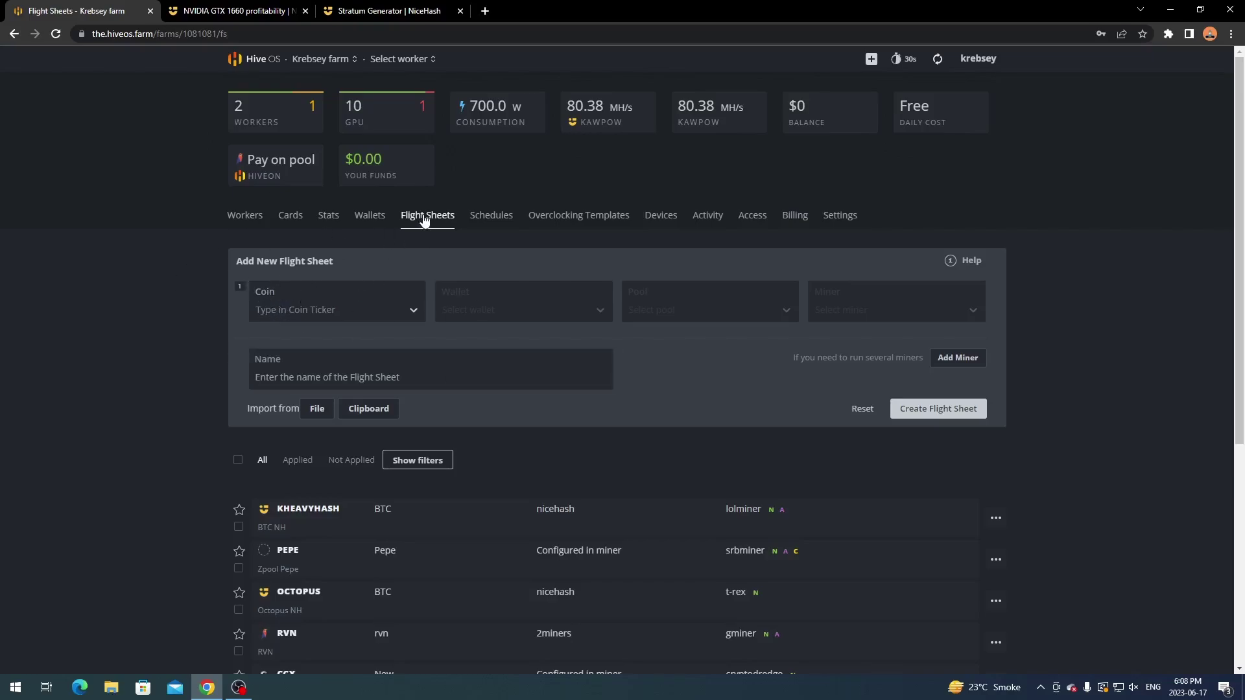
click(336, 309)
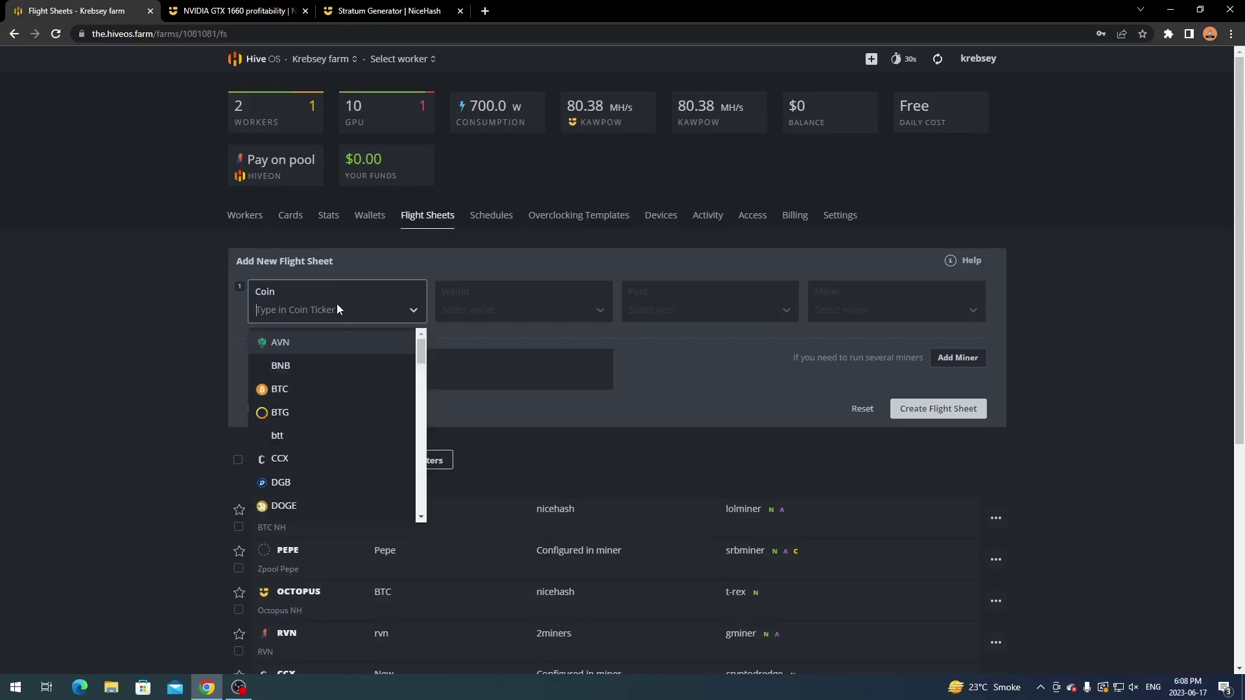
scroll(328, 404, down, 4)
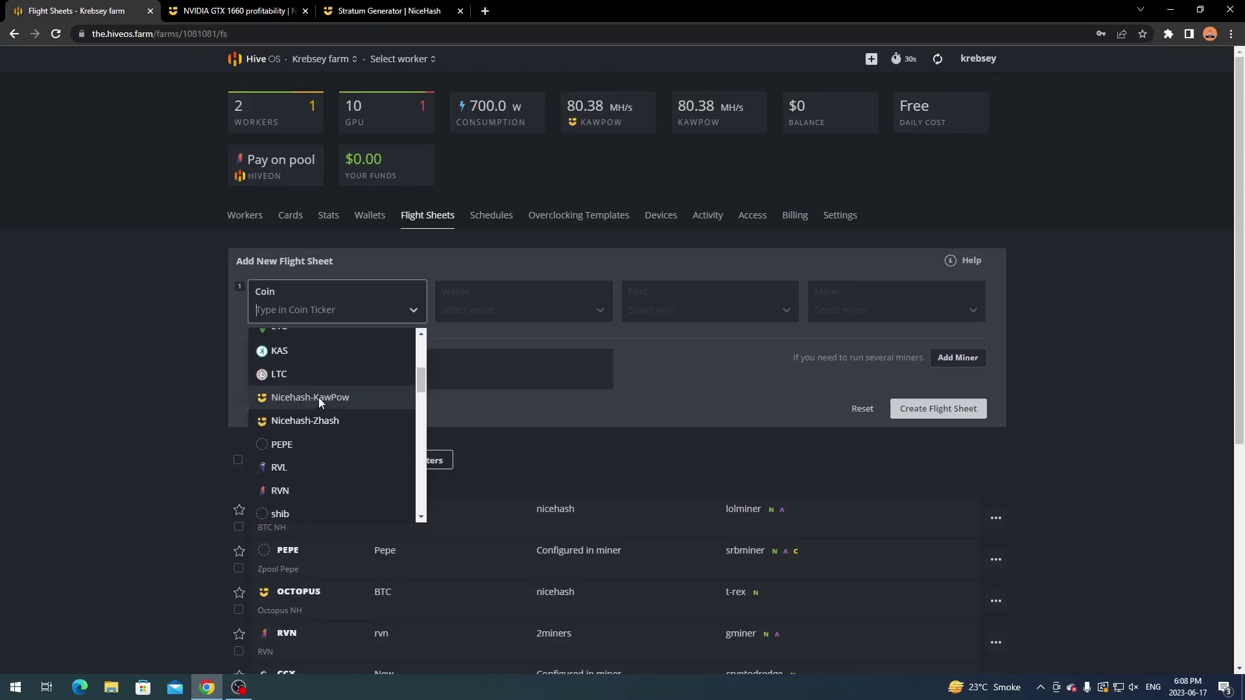
mouse_move(418, 377)
mouse_down()
mouse_move(421, 438)
mouse_move(420, 365)
mouse_up()
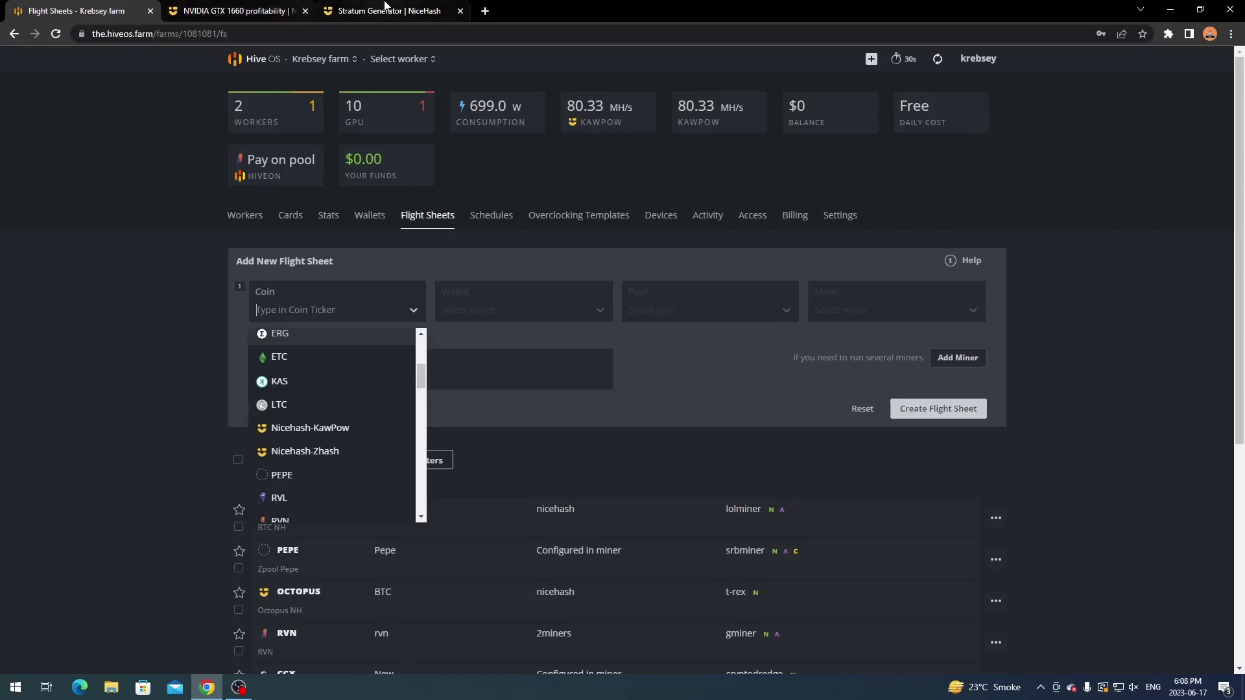
click(348, 427)
click(494, 308)
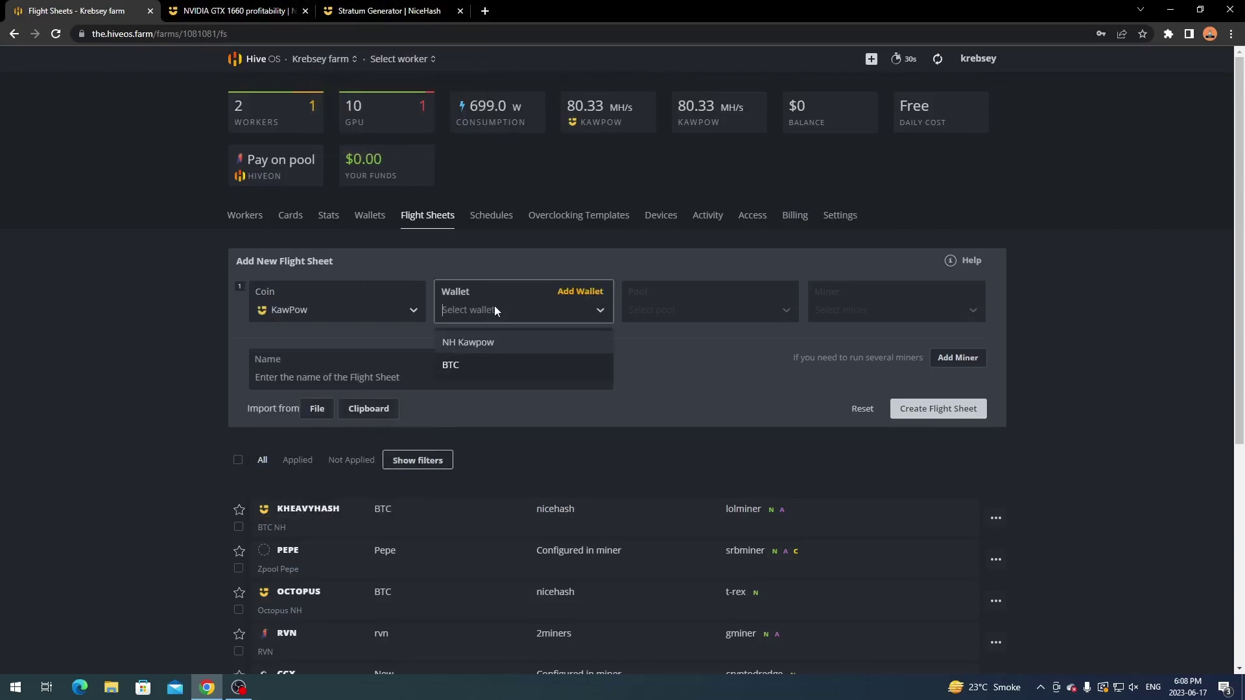
click(468, 367)
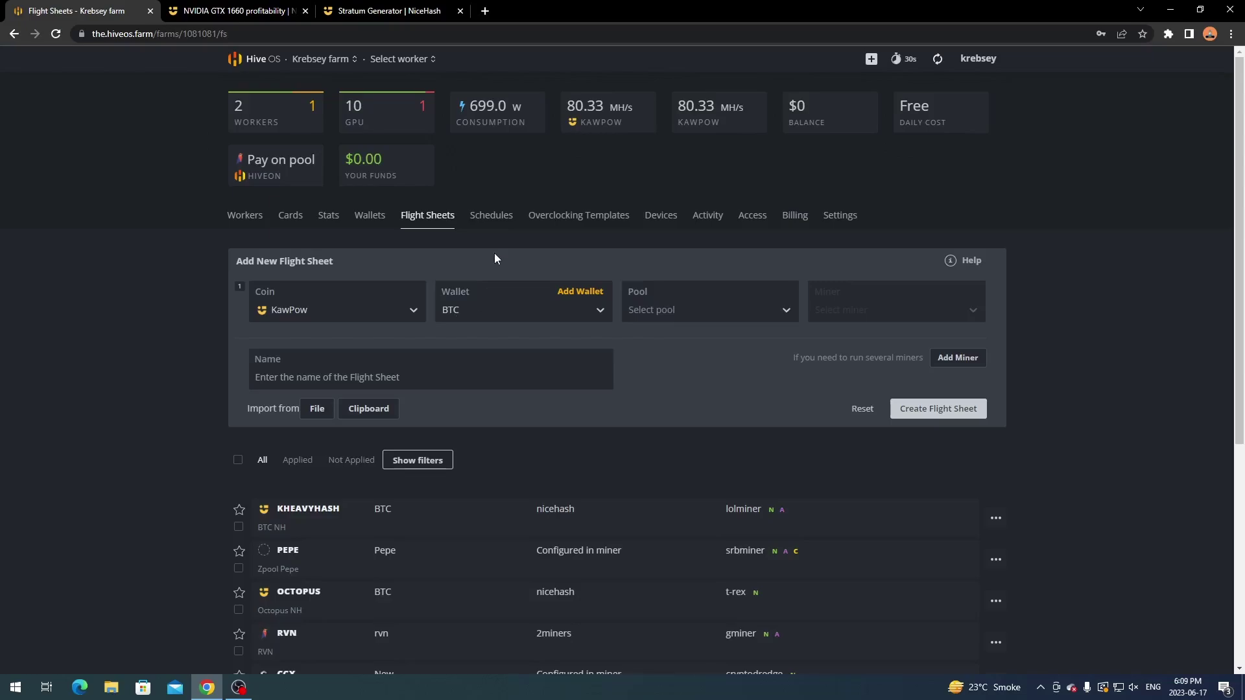
Set the new flight sheet's pool to nicehash, using the AUTO pool server kawpow.auto.nicehash.com:9200
click(689, 310)
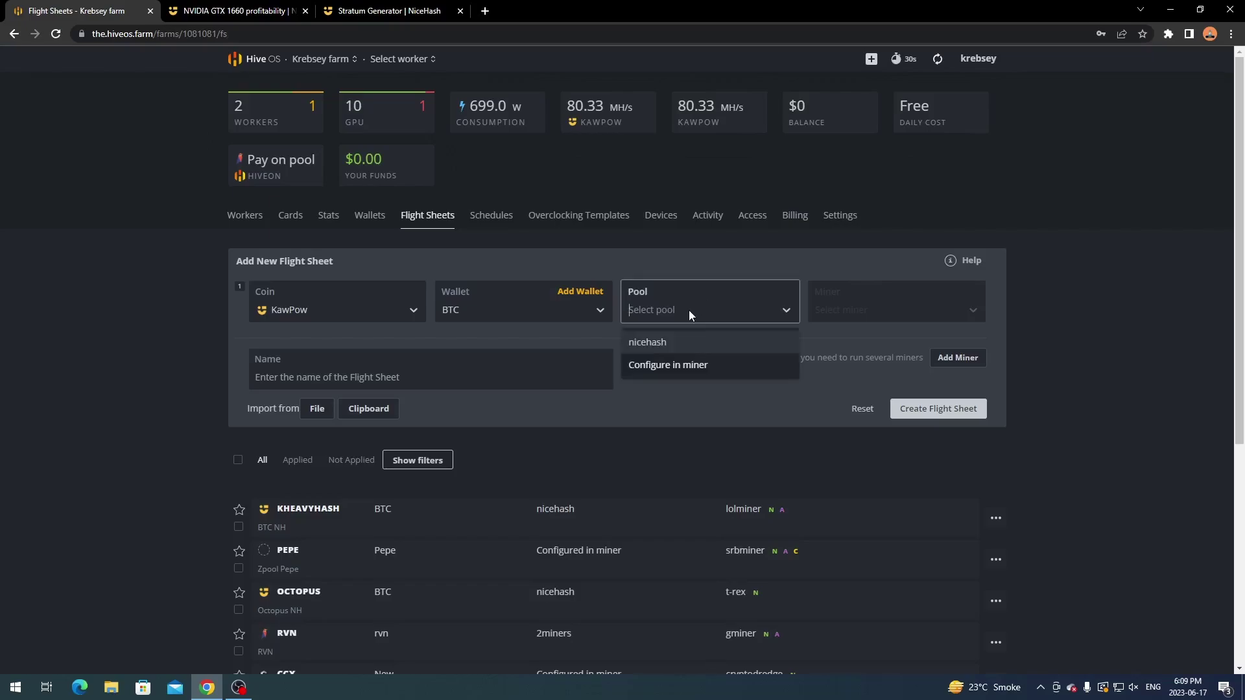
click(653, 344)
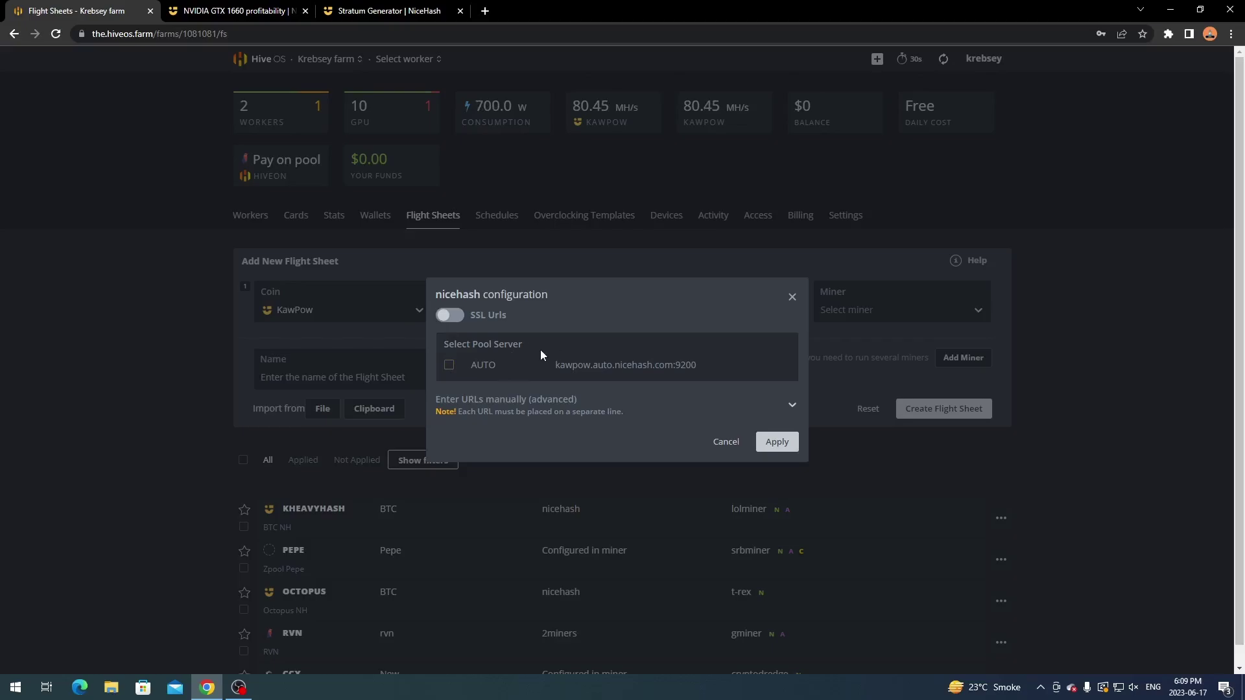
click(371, 8)
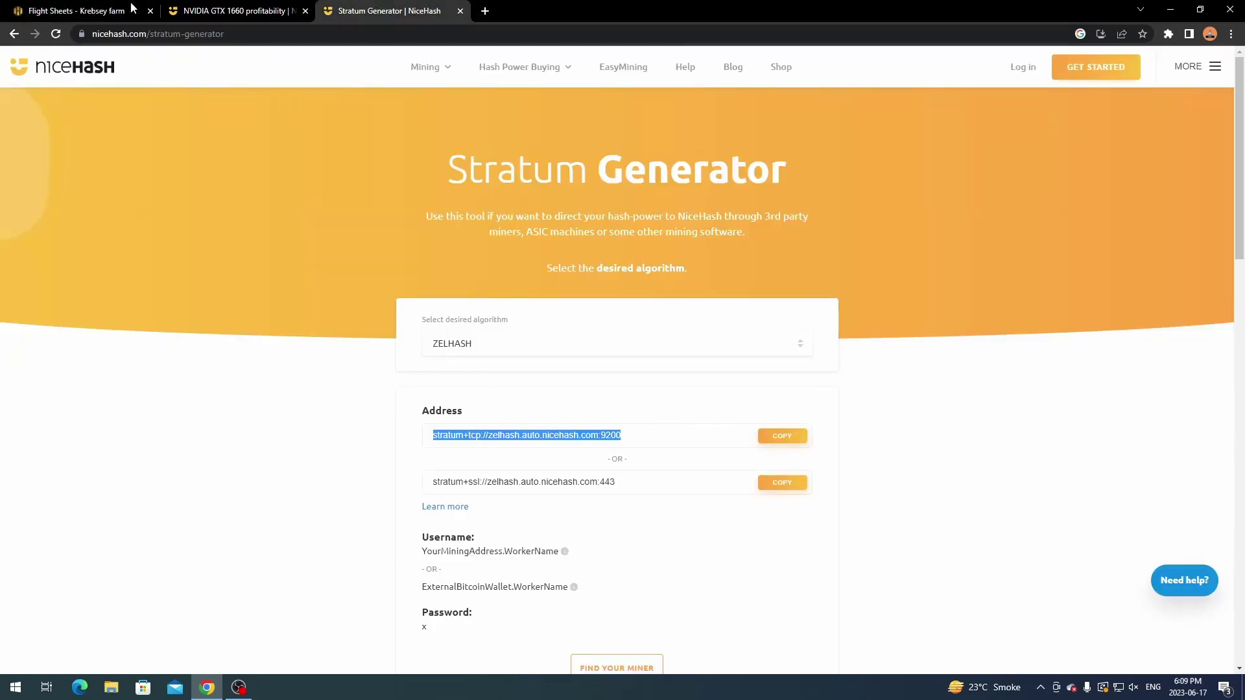
click(68, 6)
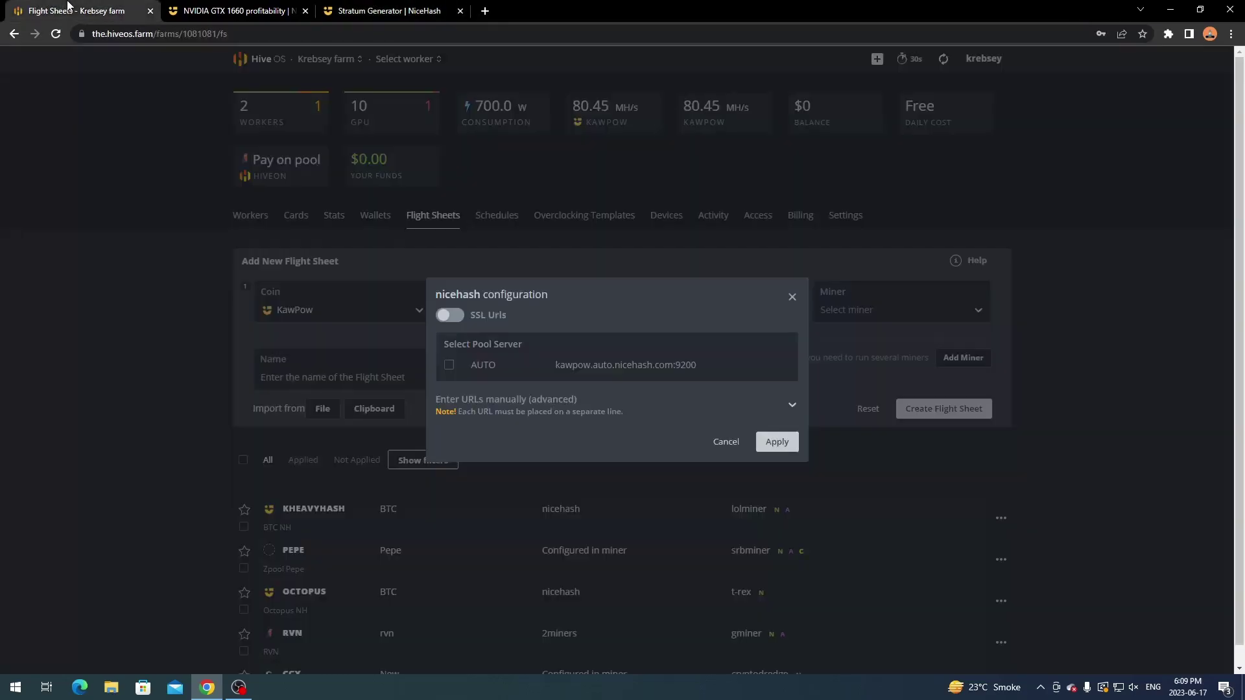
click(449, 368)
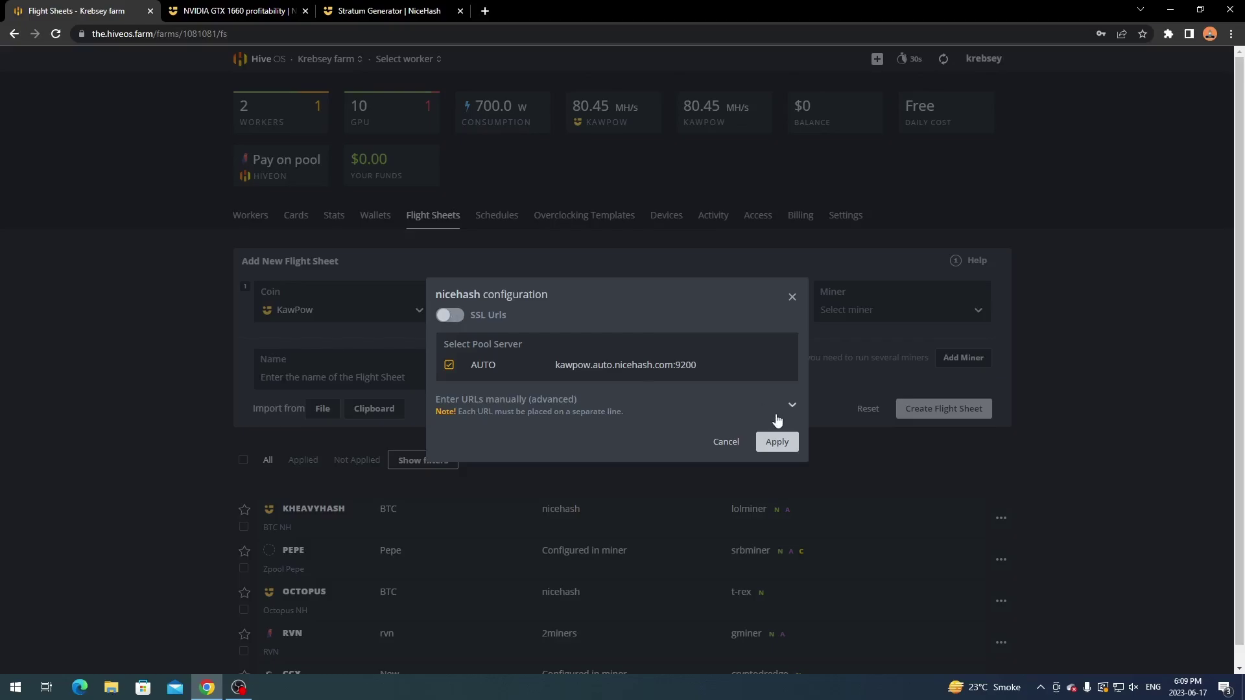
click(775, 442)
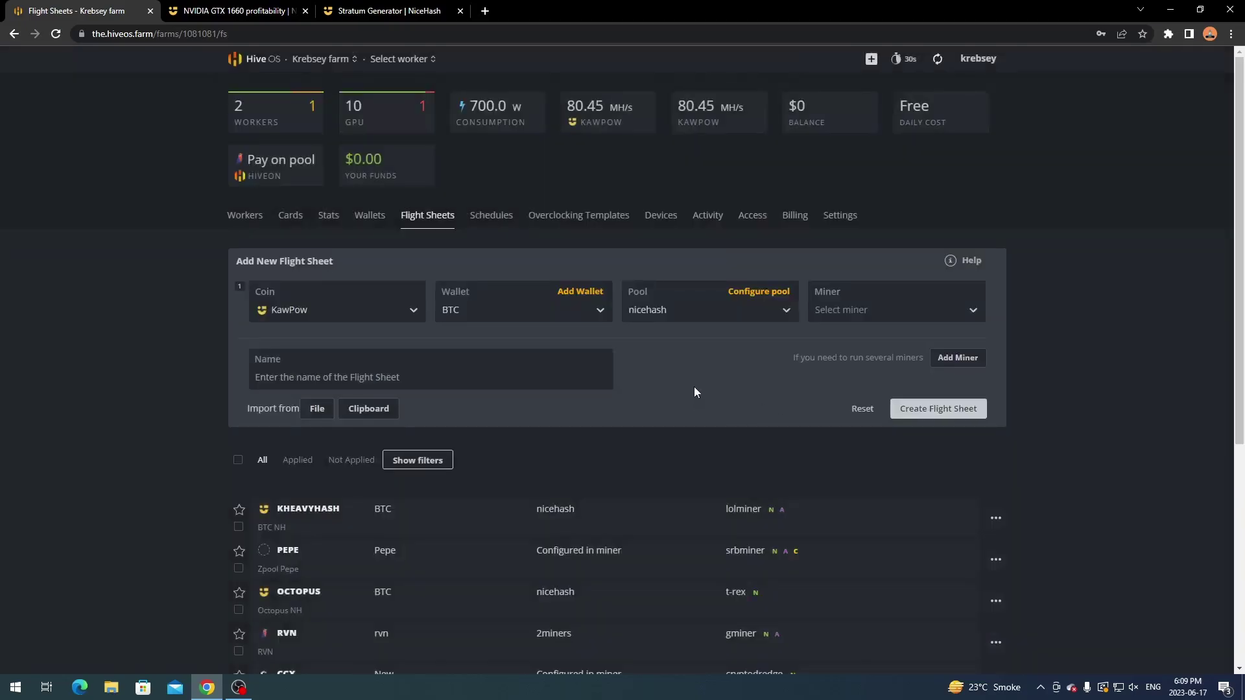
Choose GMiner as the flight sheet's miner and apply its prefilled KawPow configuration
click(853, 316)
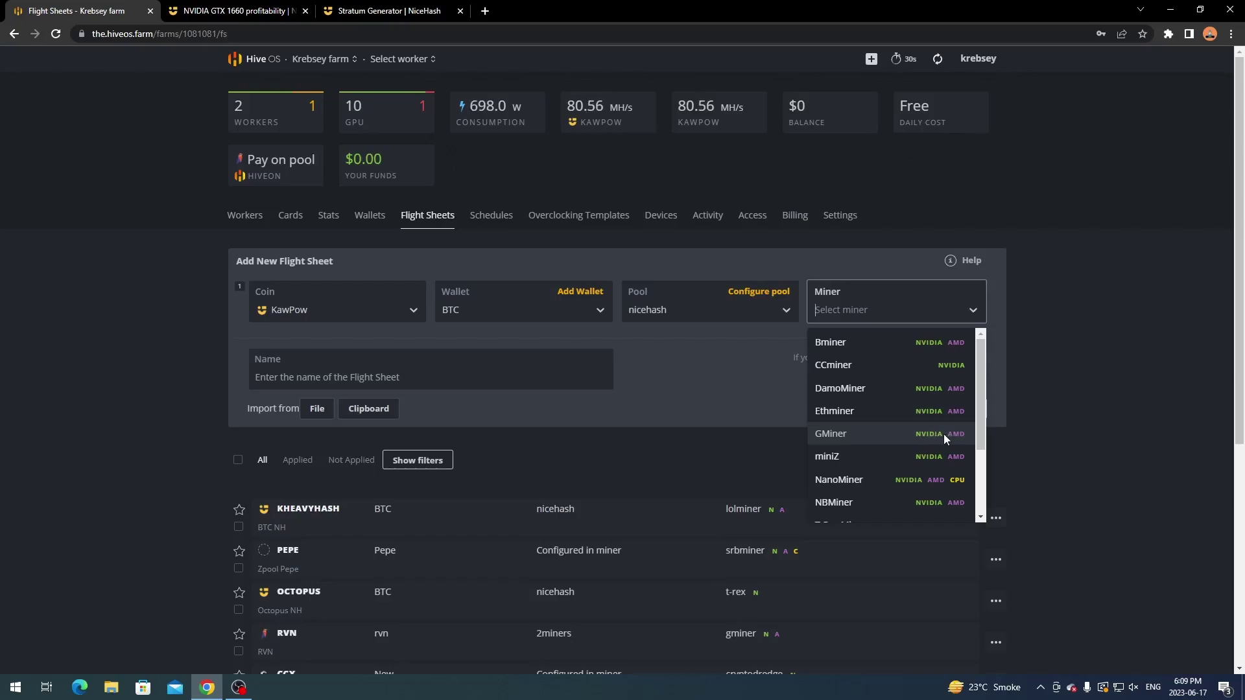
click(896, 432)
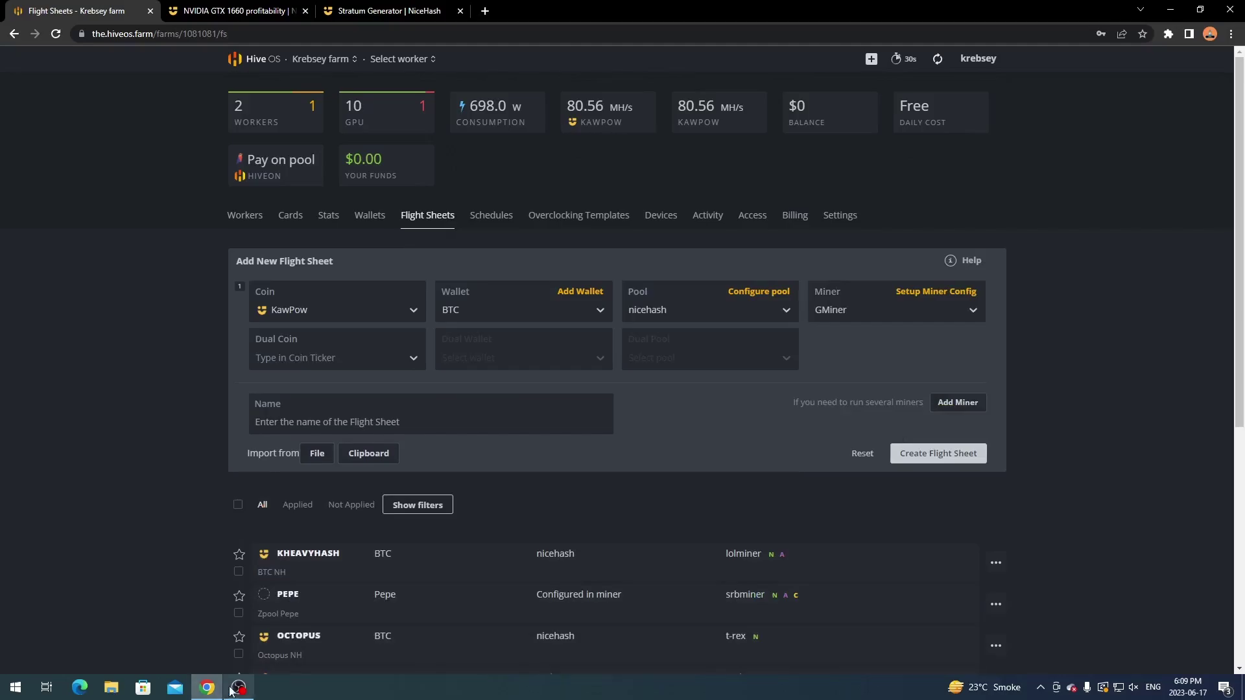
click(897, 295)
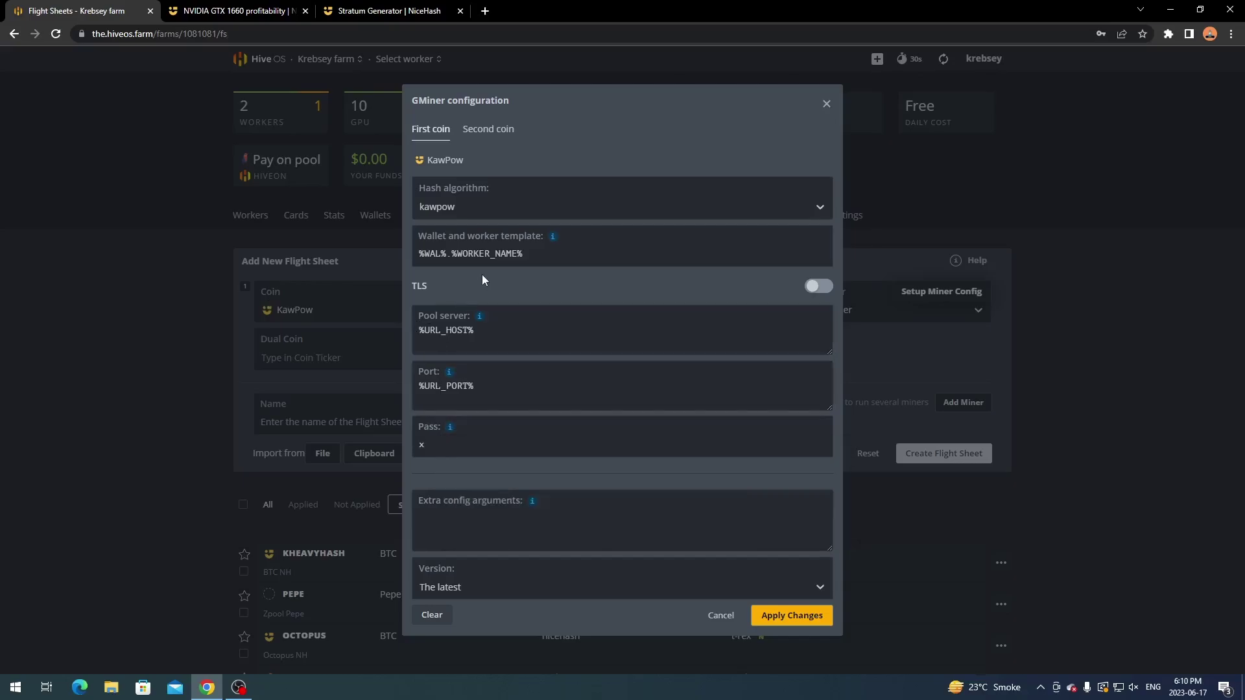
click(769, 624)
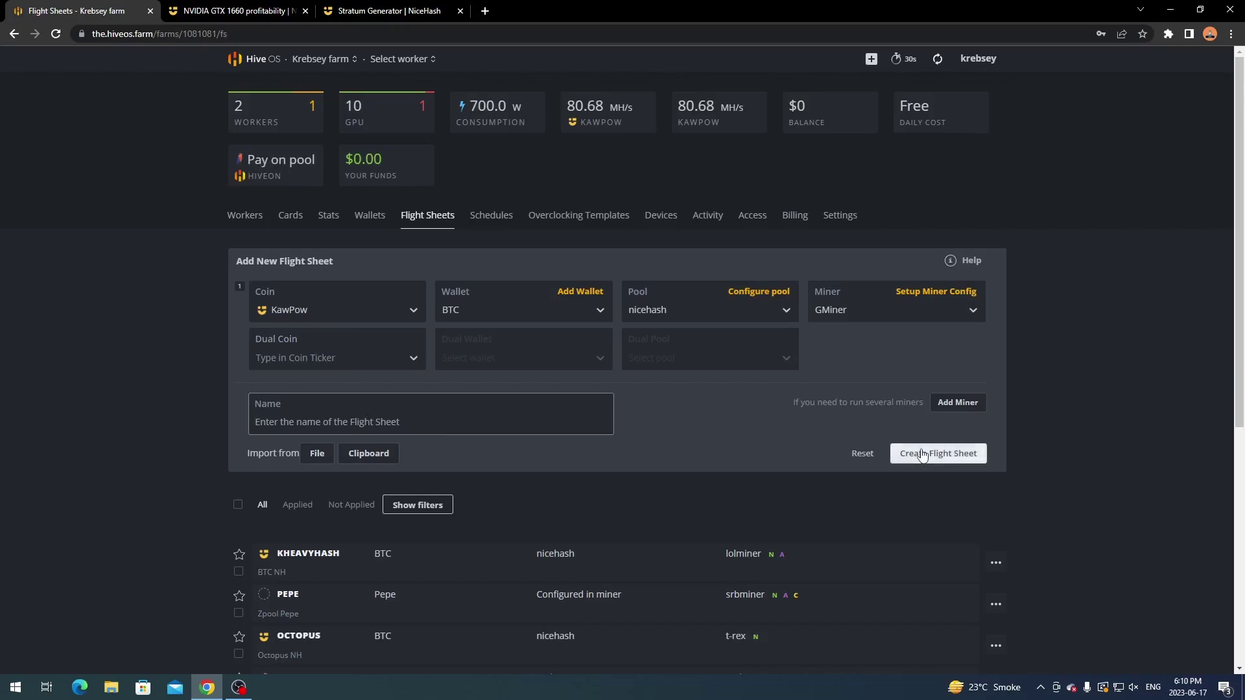
Expand the existing RVN NC KawPow flight sheet and check its server URL and gminer settings
scroll(489, 399, down, 5)
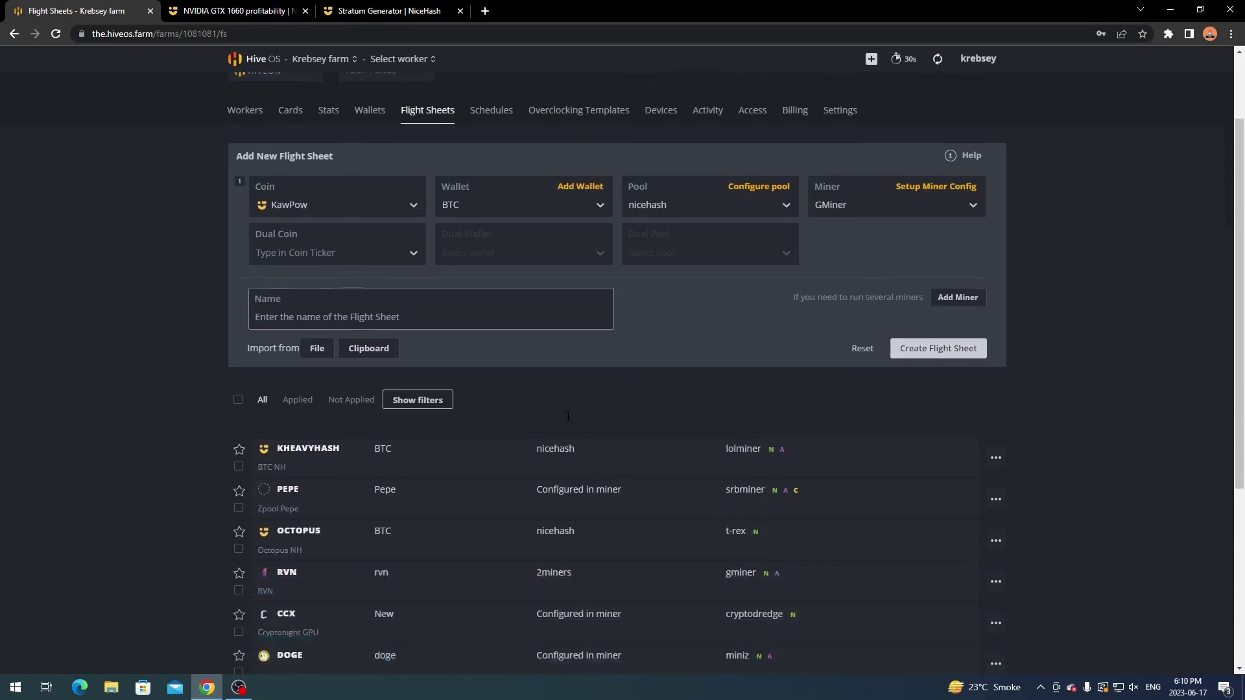
scroll(489, 399, down, 2)
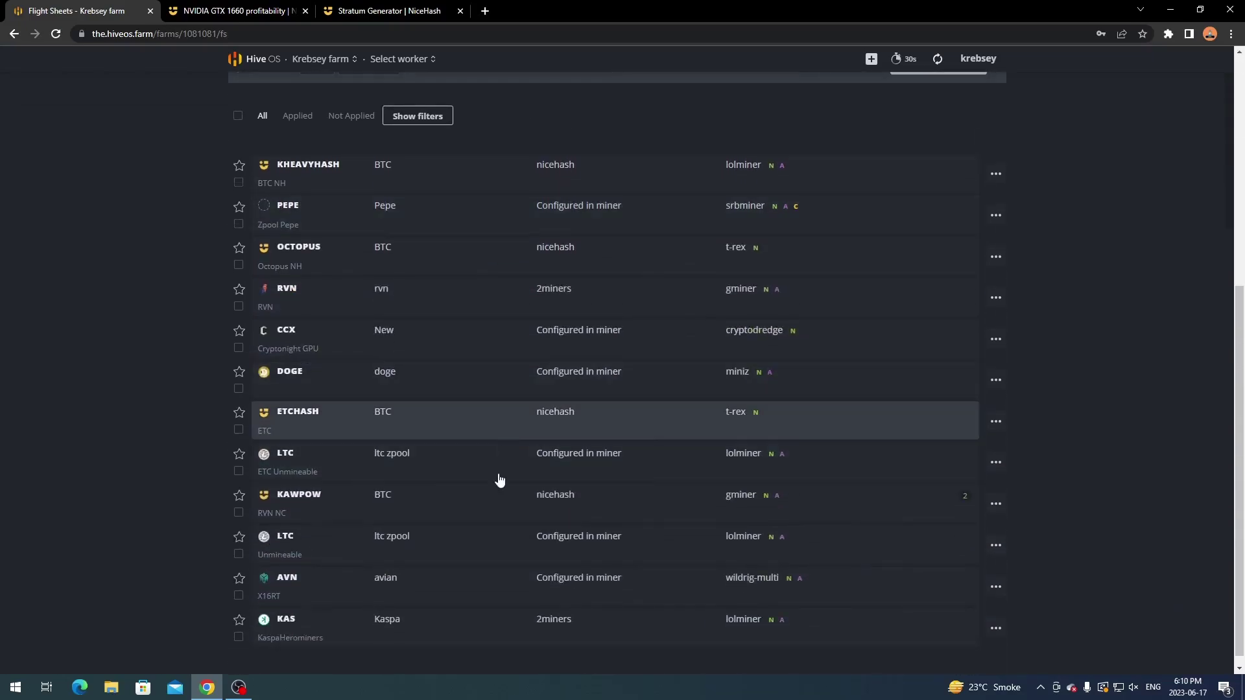
click(506, 512)
scroll(506, 499, down, 2)
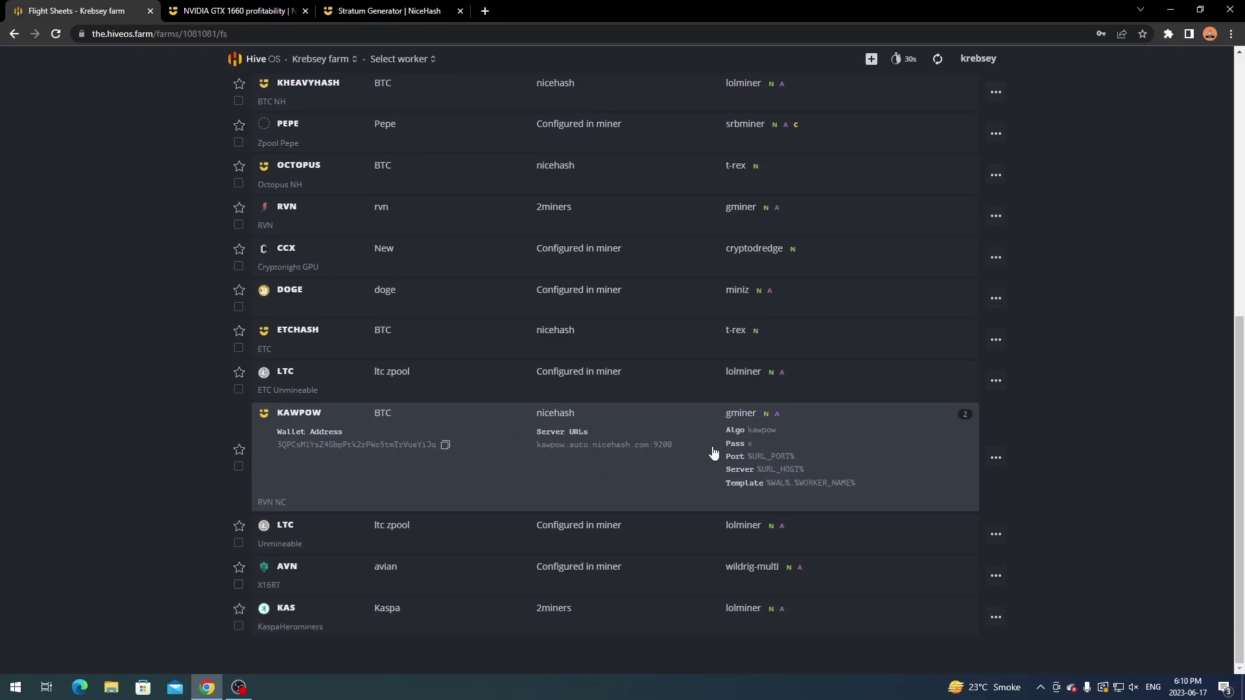
scroll(742, 424, up, 6)
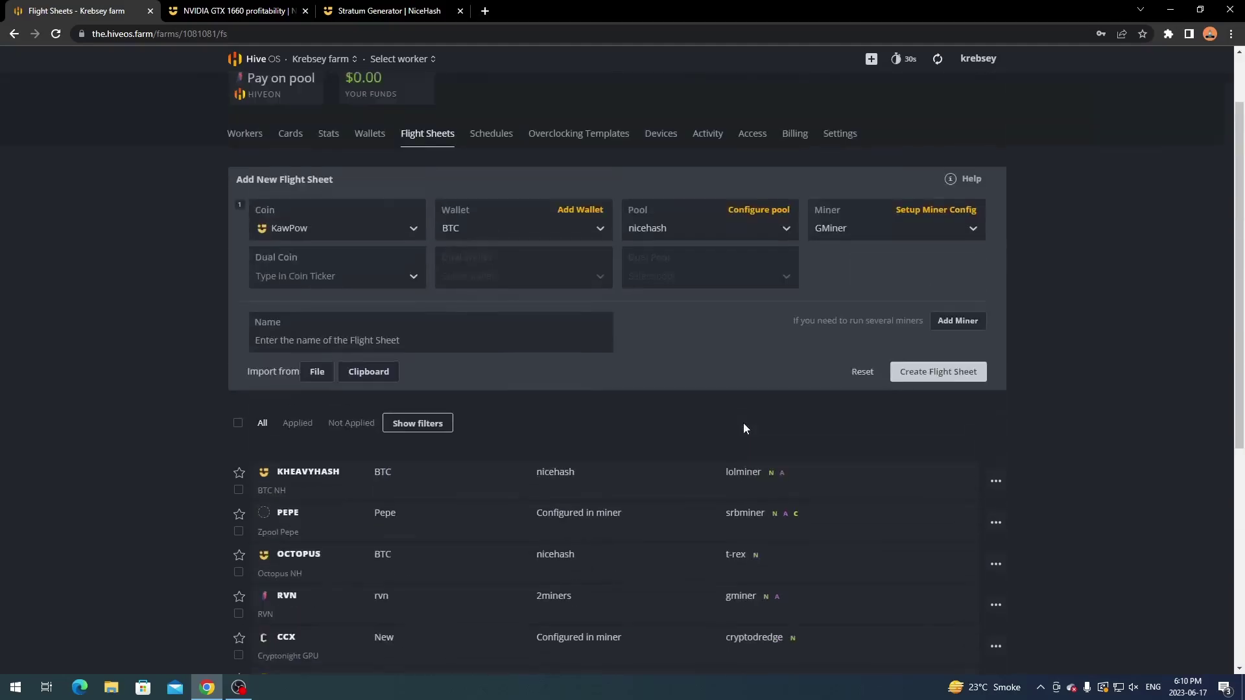
Open the KC-P106-100x5 worker from the farm's workers list and check its KawPow mining overview
click(246, 220)
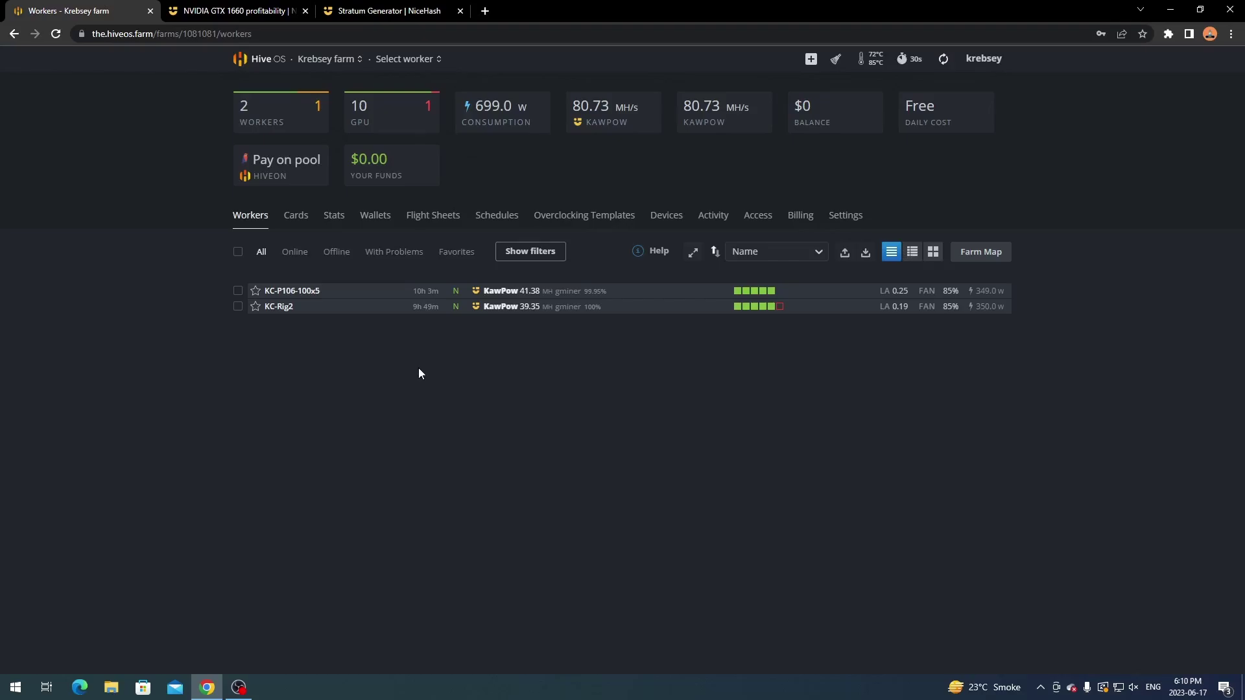
click(304, 290)
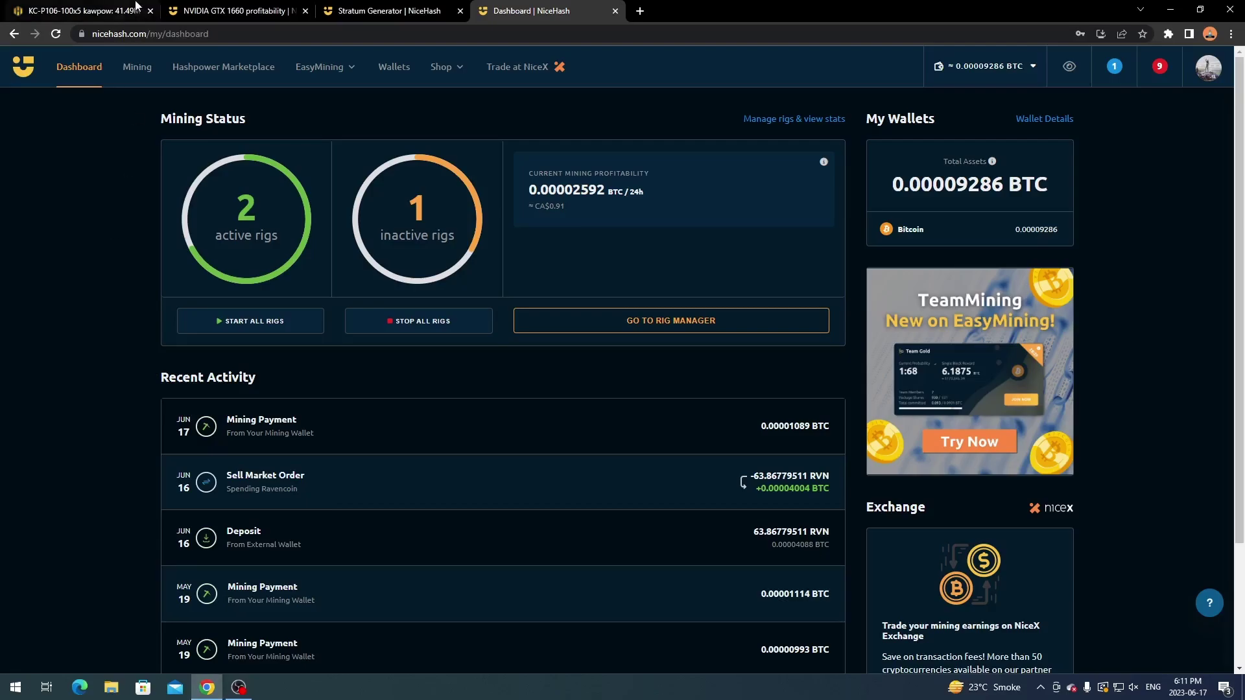
click(110, 11)
click(232, 203)
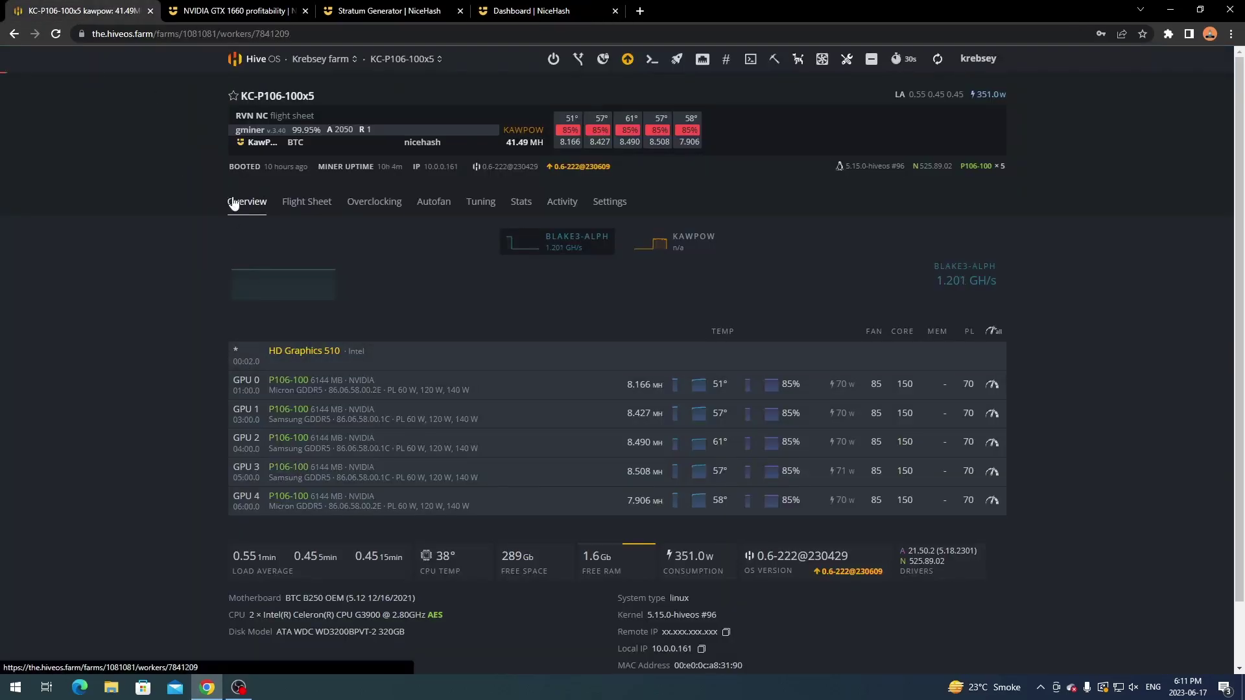
Switch to NiceHash and check the rig manager's rig statuses, profitability, unpaid mining balance and BTC wallet balance
click(508, 9)
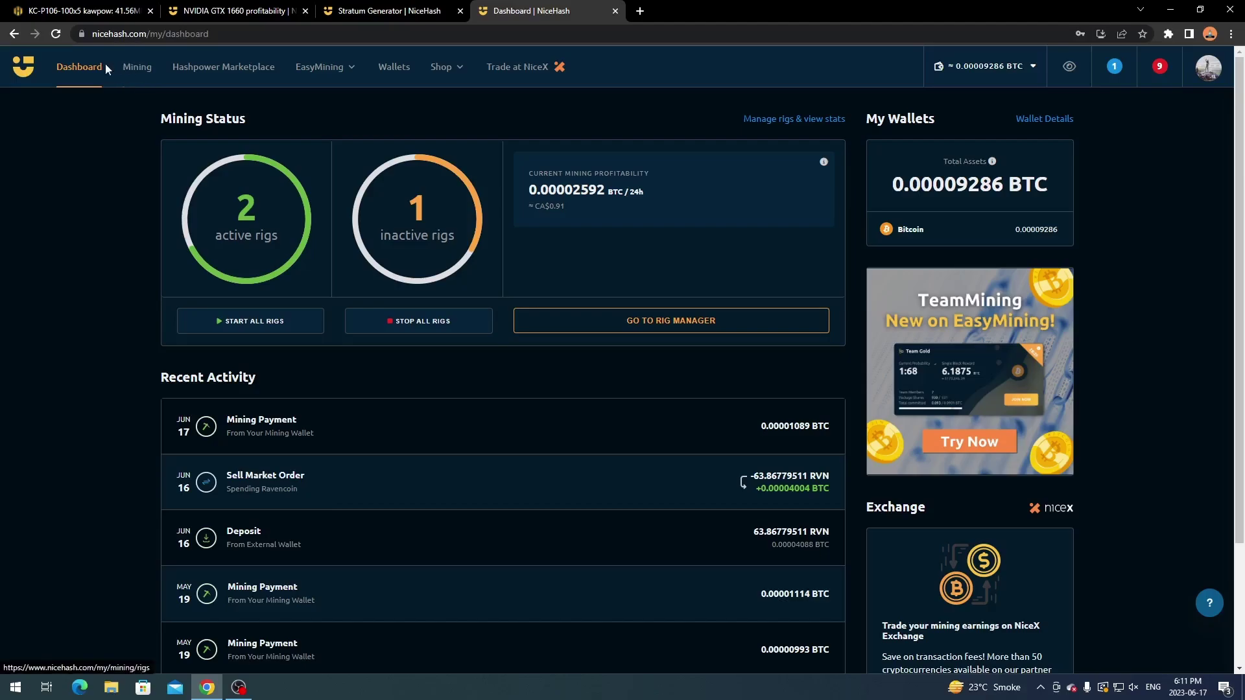
click(138, 76)
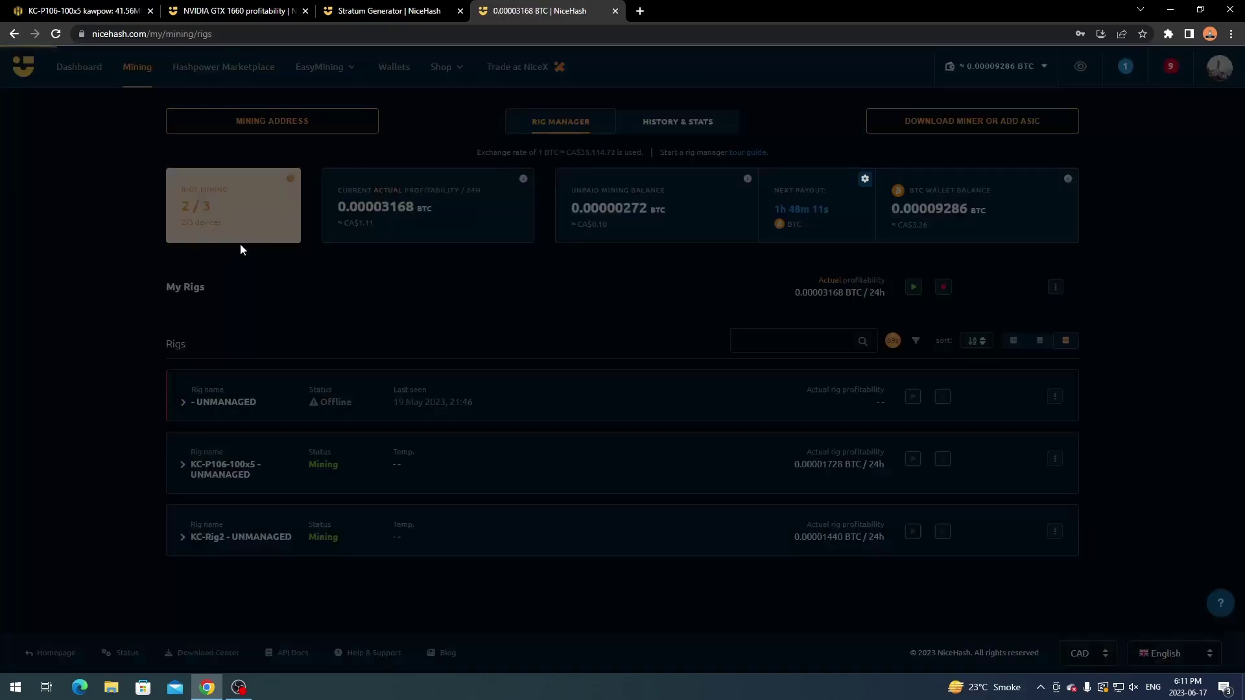
click(775, 324)
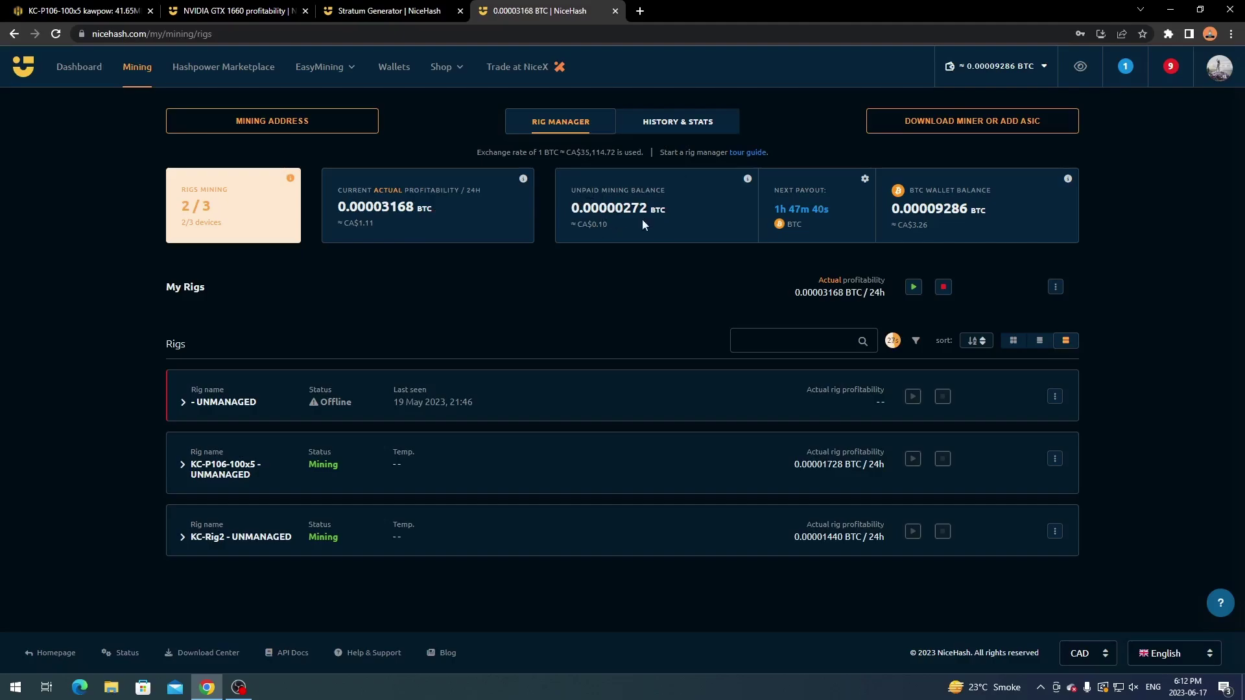
drag(608, 224, 597, 224)
click(609, 254)
drag(893, 208, 944, 231)
click(950, 232)
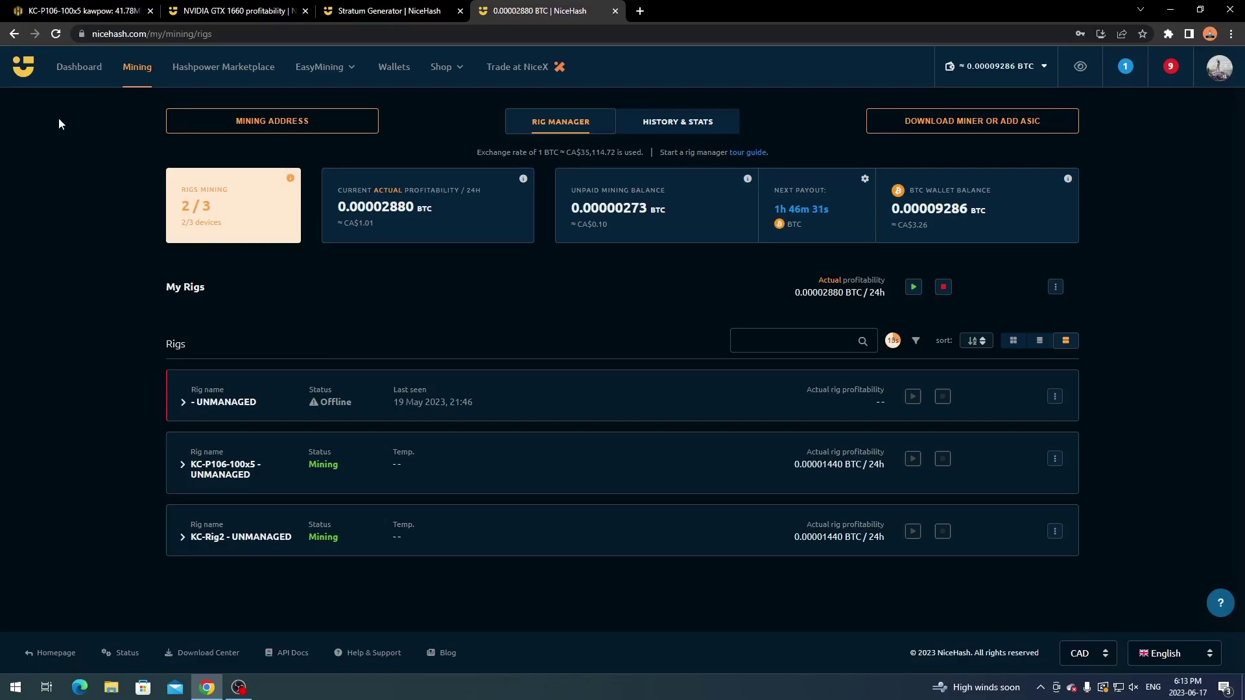
Return NiceHash to its dashboard and switch back to the KC-P106-100x5 worker's overview in Hive OS
click(72, 77)
click(78, 11)
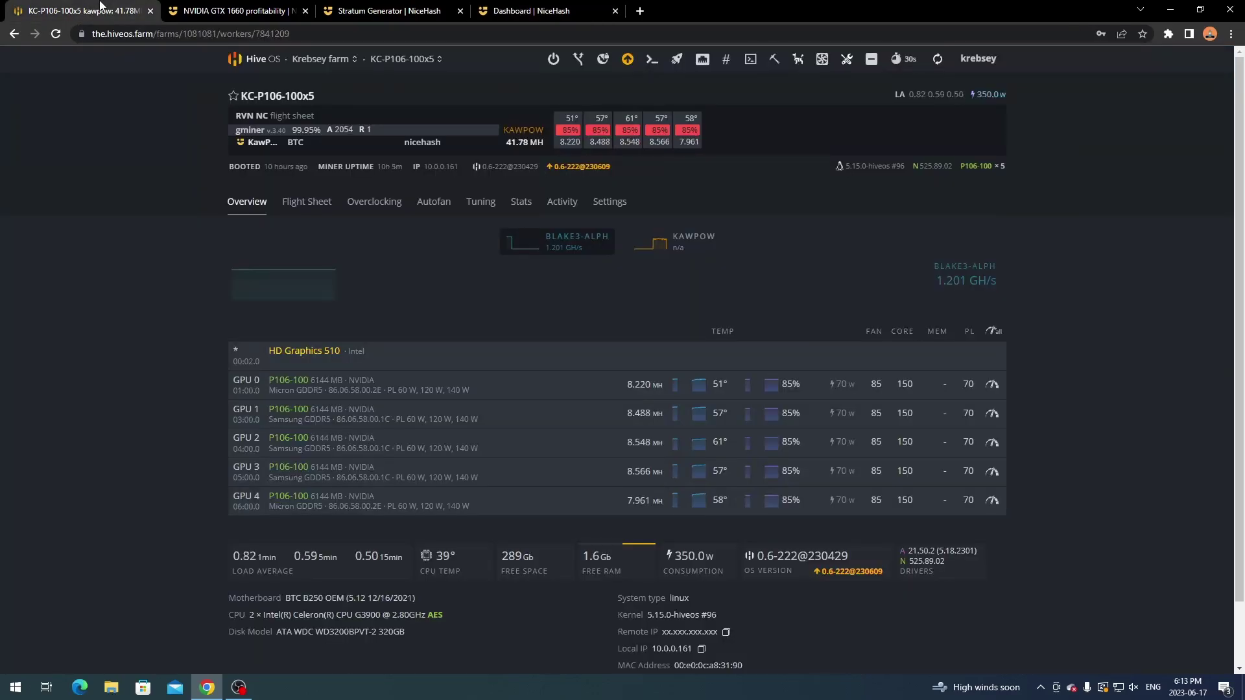